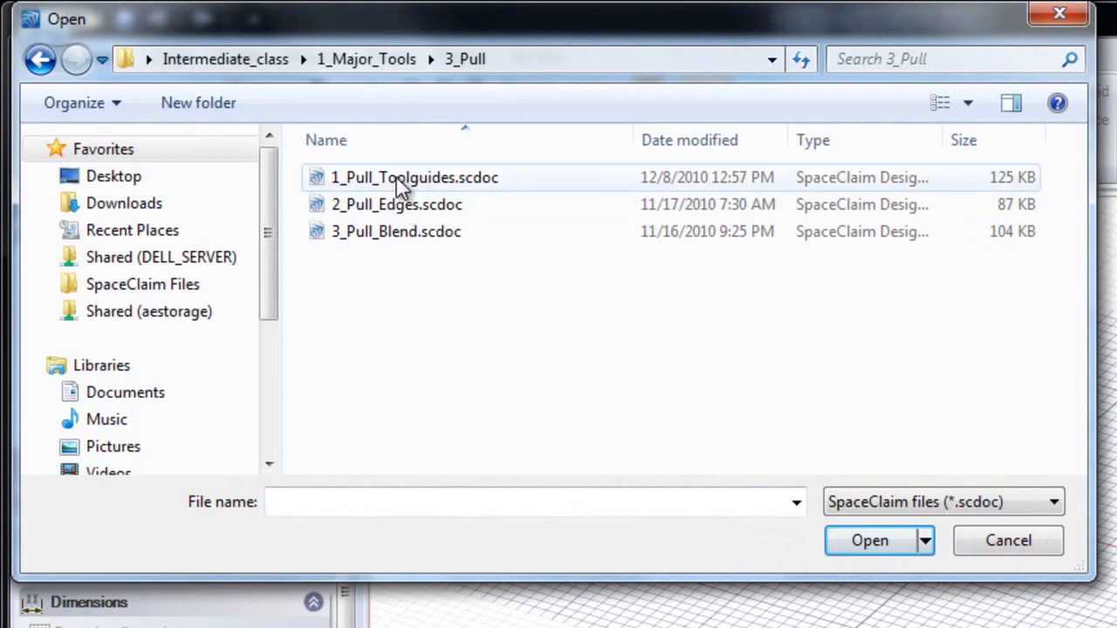
# Step: Open the 1_Pull_Toolguides.scdoc file and activate the Pull tool
pyautogui.doubleClick(396, 177)
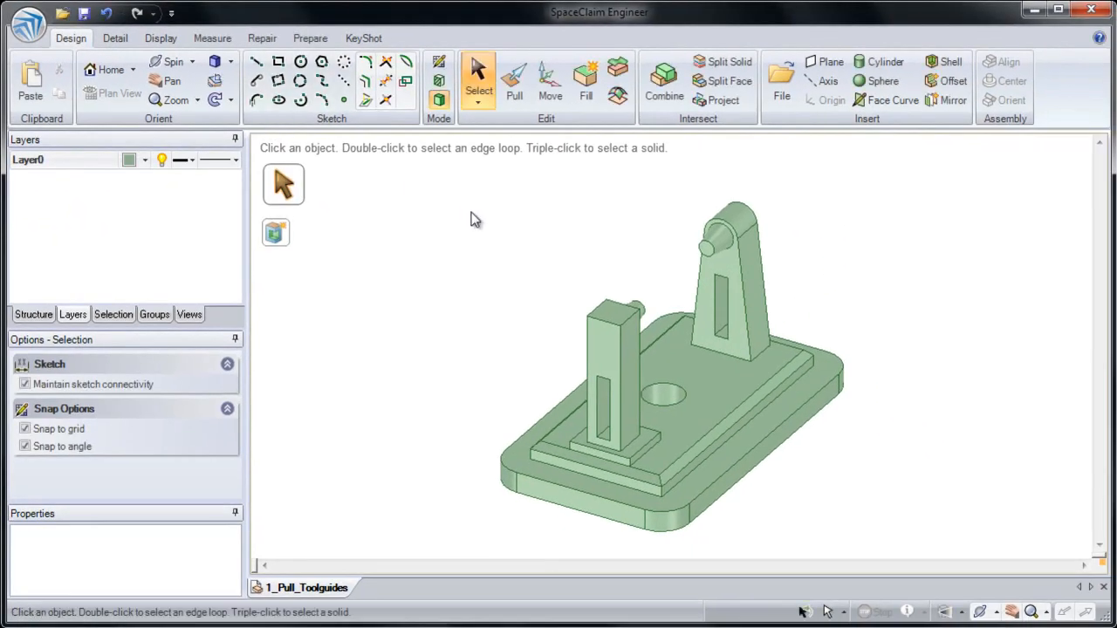
pyautogui.click(517, 93)
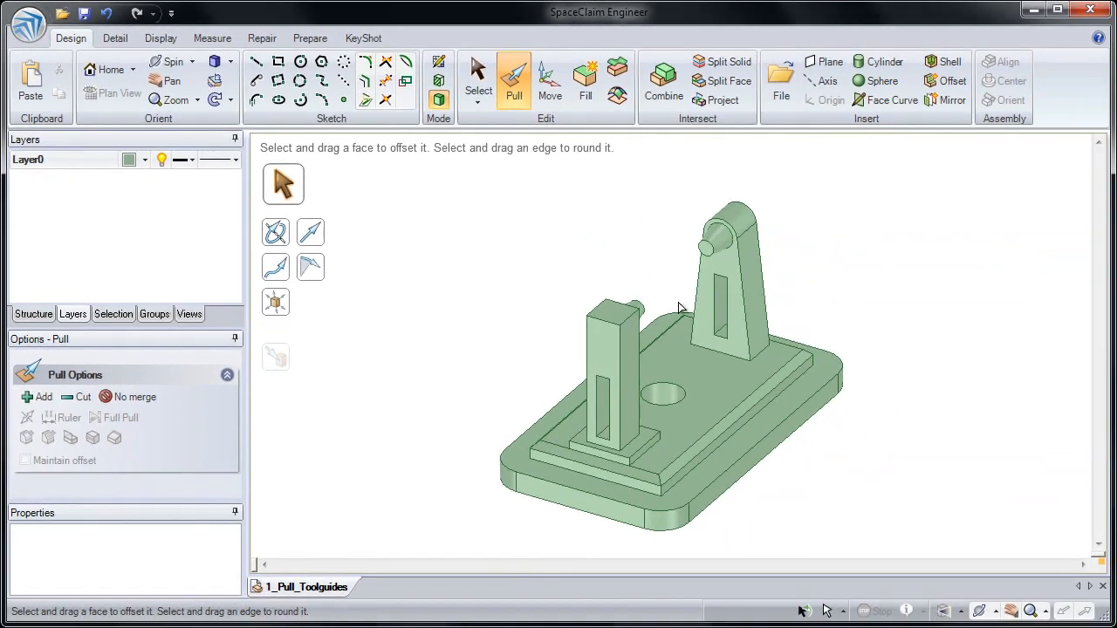
# Step: Sketch two small squares, about 8 mm and 7.3 mm, on the raised plate beside the tapered support and return to Pull
pyautogui.click(777, 350)
pyautogui.keyDown('ctrl'); pyautogui.moveTo(778, 351); pyautogui.dragTo(702, 545, button='middle'); pyautogui.keyUp('ctrl')
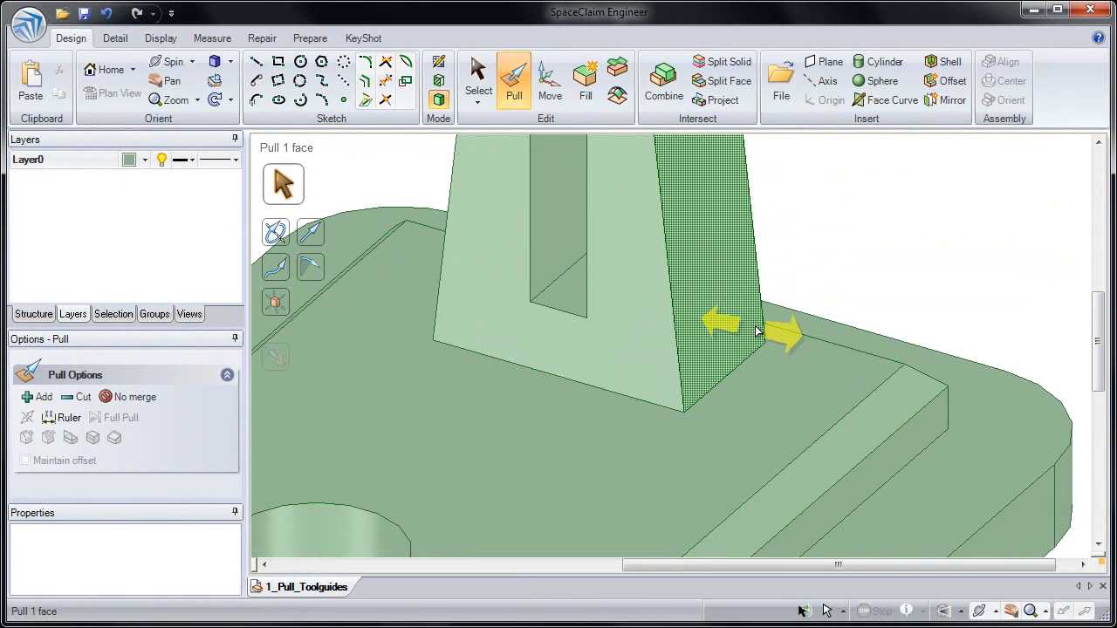
pyautogui.click(278, 63)
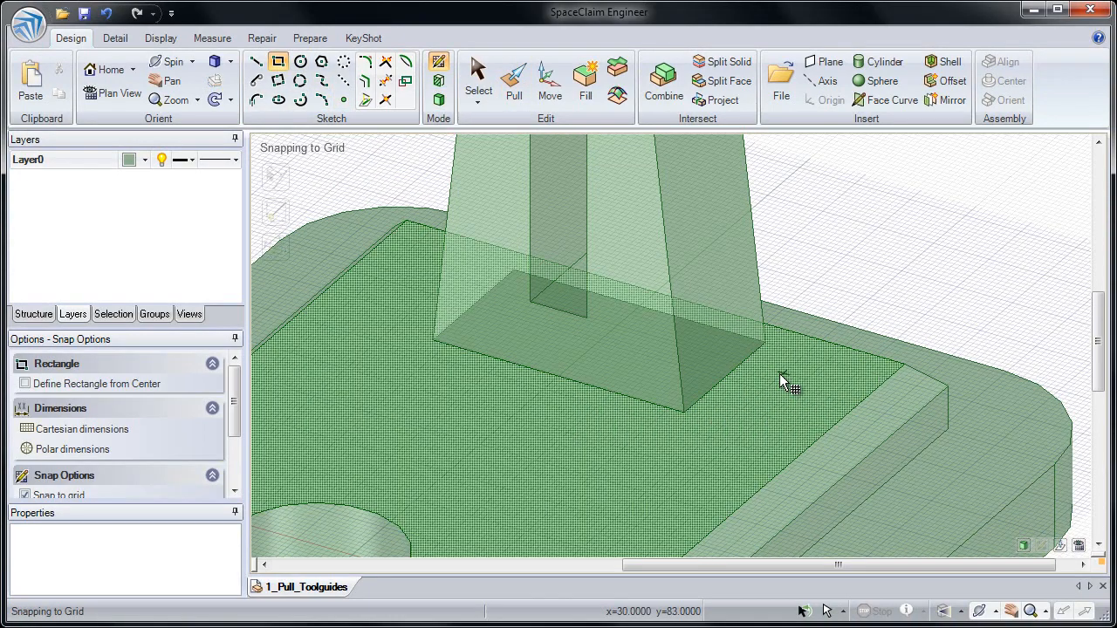
pyautogui.click(780, 373)
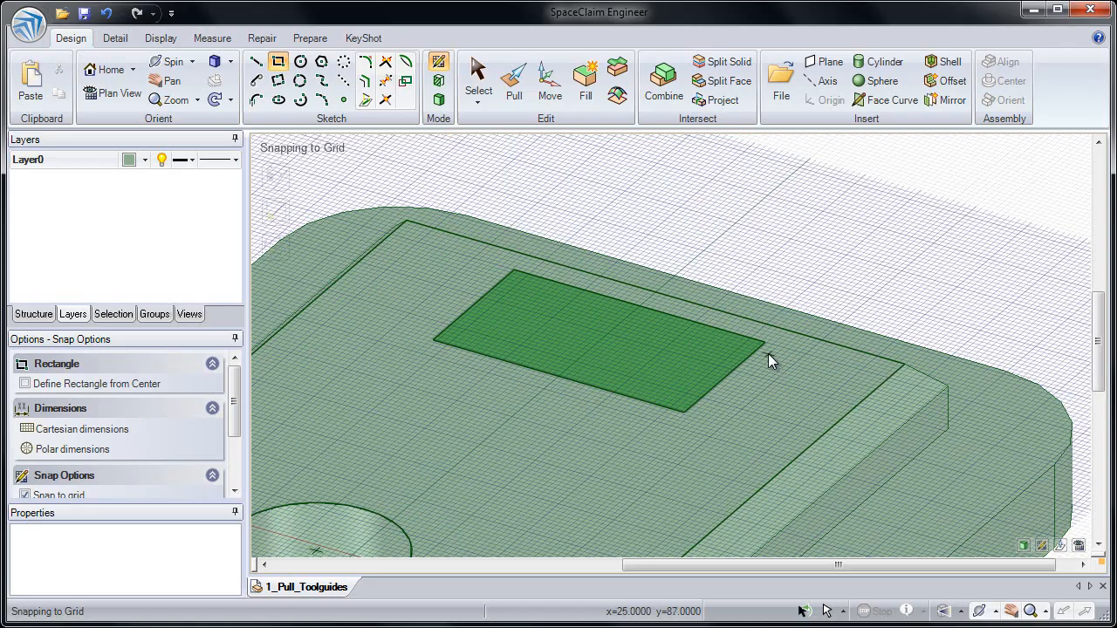
pyautogui.click(764, 343)
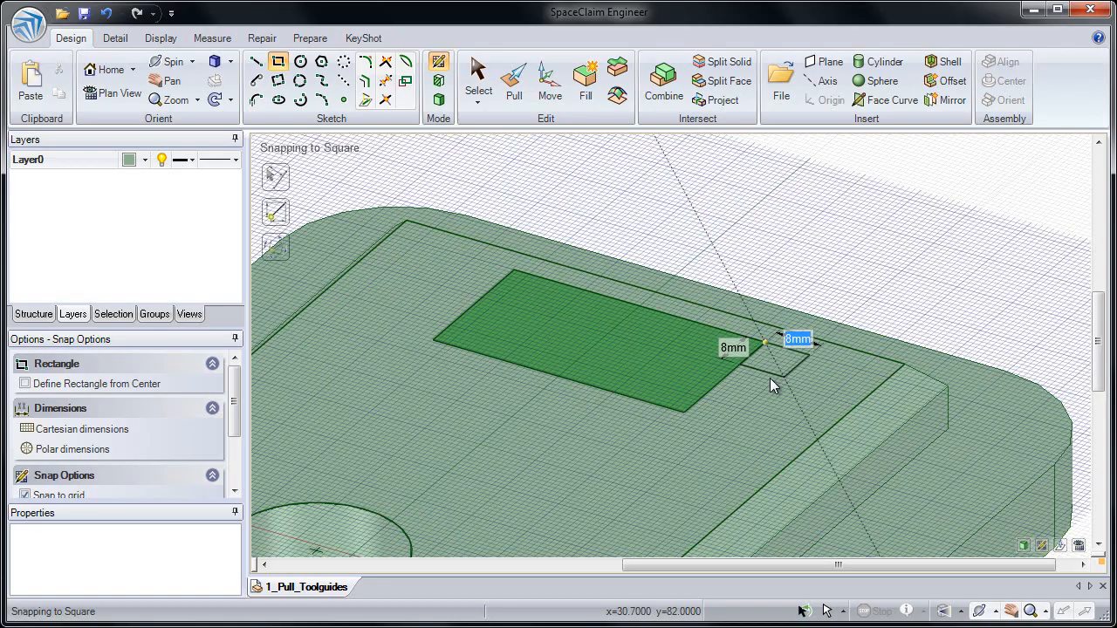
pyautogui.click(827, 359)
pyautogui.press('Tab')
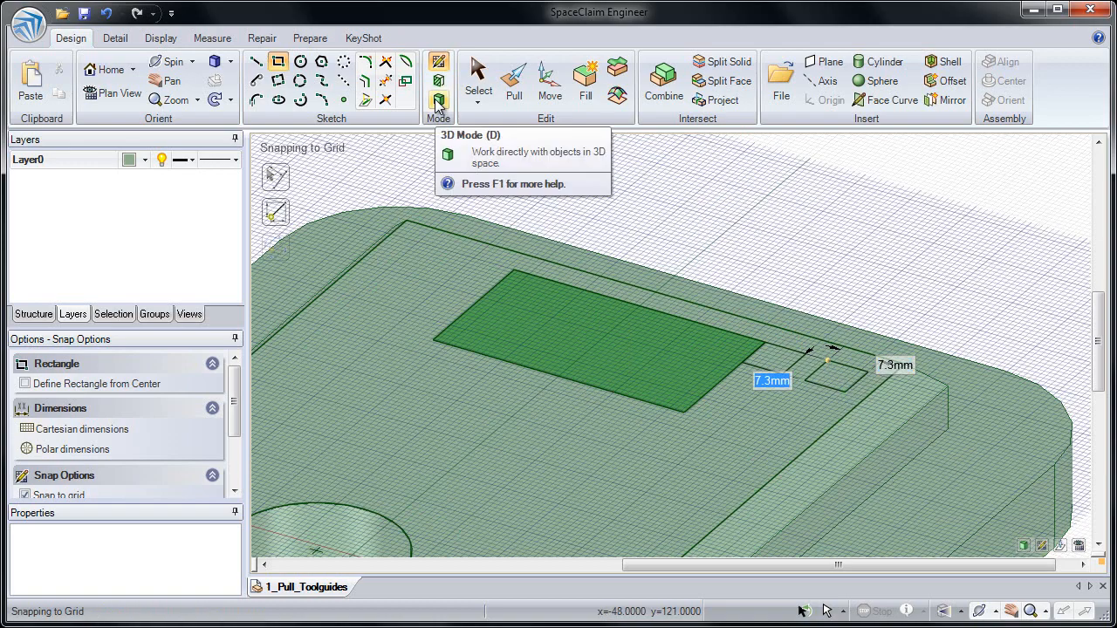
pyautogui.click(513, 90)
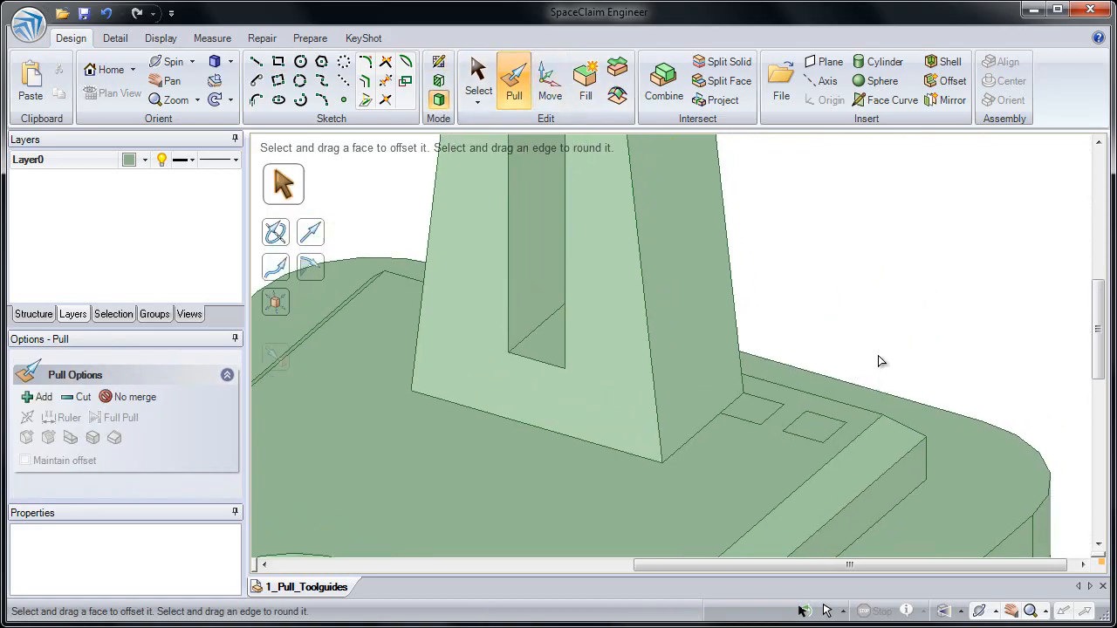
# Step: Try to pull the small square touching the tapered support straight up from the plate
pyautogui.click(751, 408)
pyautogui.click(814, 429)
pyautogui.click(758, 415)
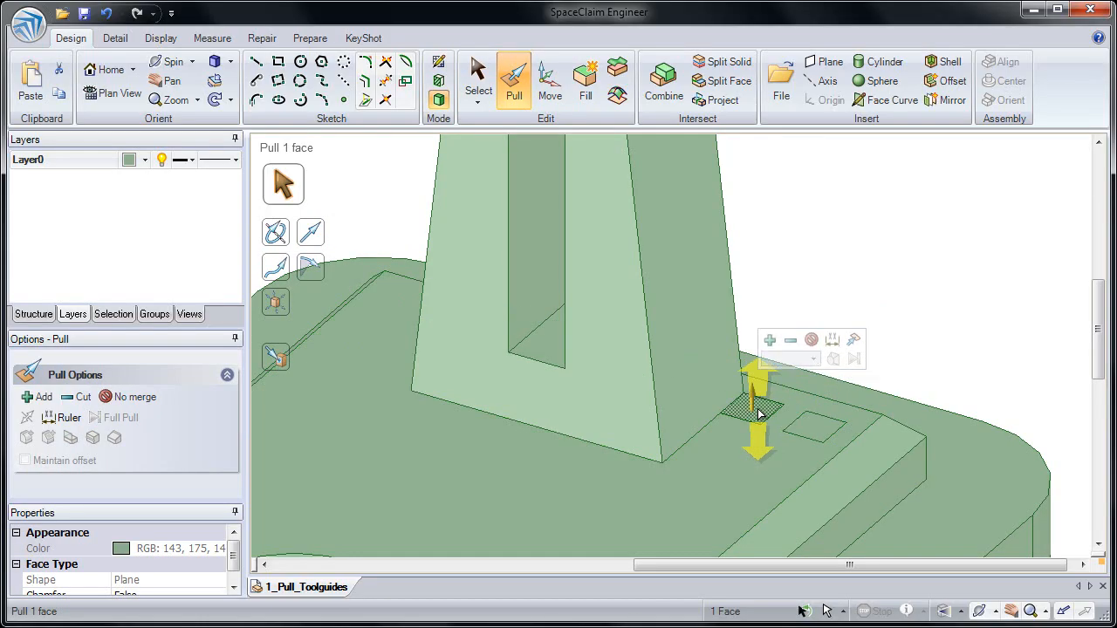
pyautogui.moveTo(751, 406); pyautogui.dragTo(733, 249)
pyautogui.press('Escape')
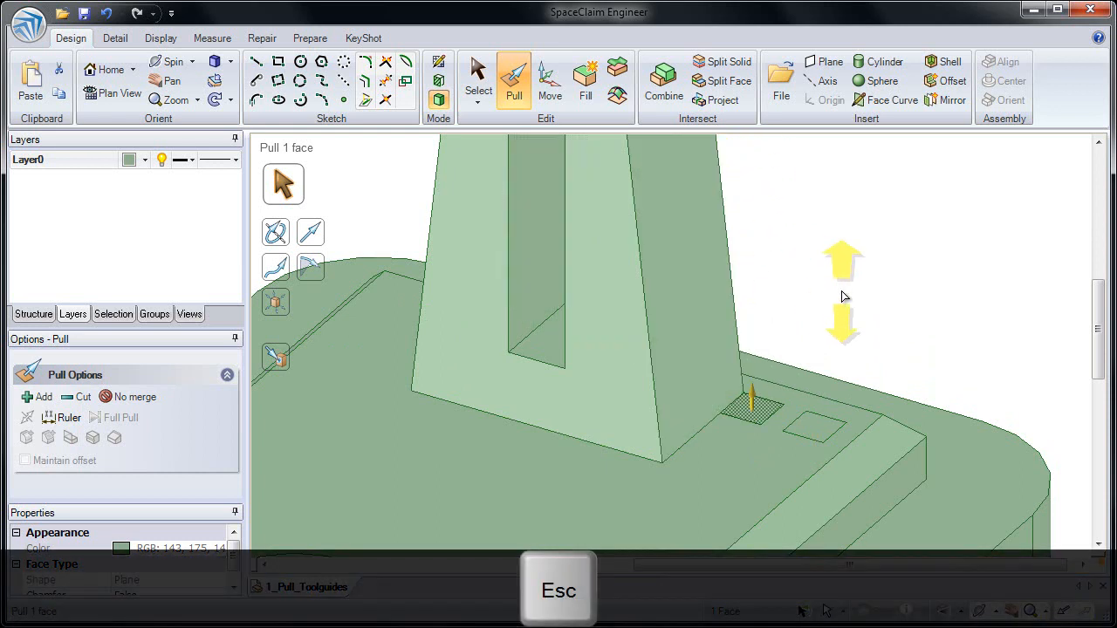
# Step: Sweep the square touching the tapered support fully along the chain of the support's side edges and top arc
pyautogui.keyDown('ctrl'); pyautogui.moveTo(840, 319); pyautogui.dragTo(790, 323, button='middle'); pyautogui.keyUp('ctrl')
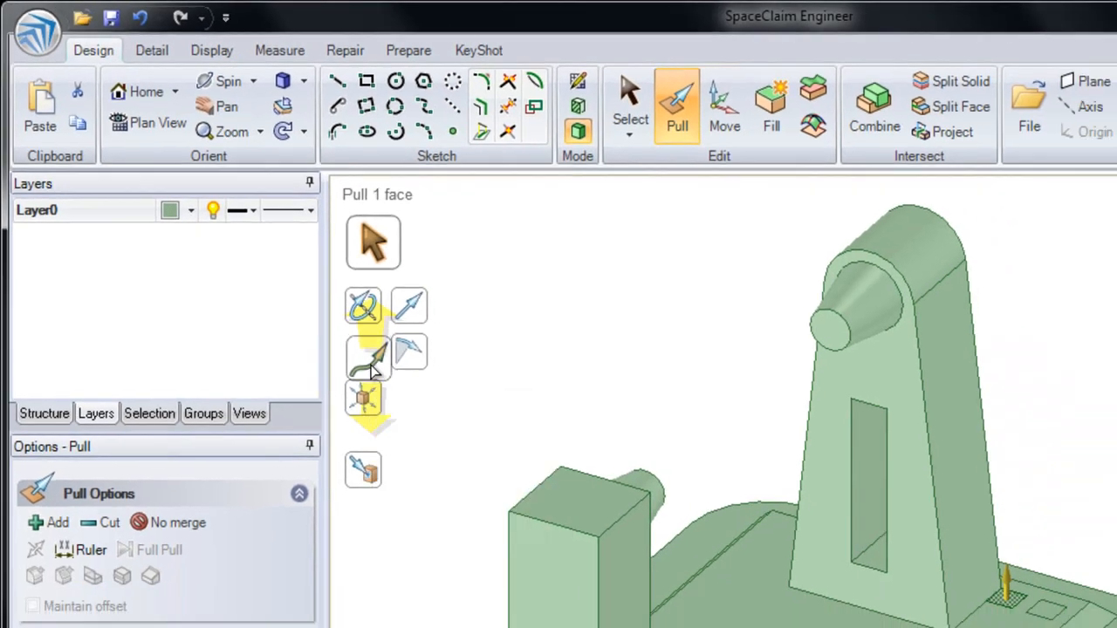
pyautogui.click(419, 410)
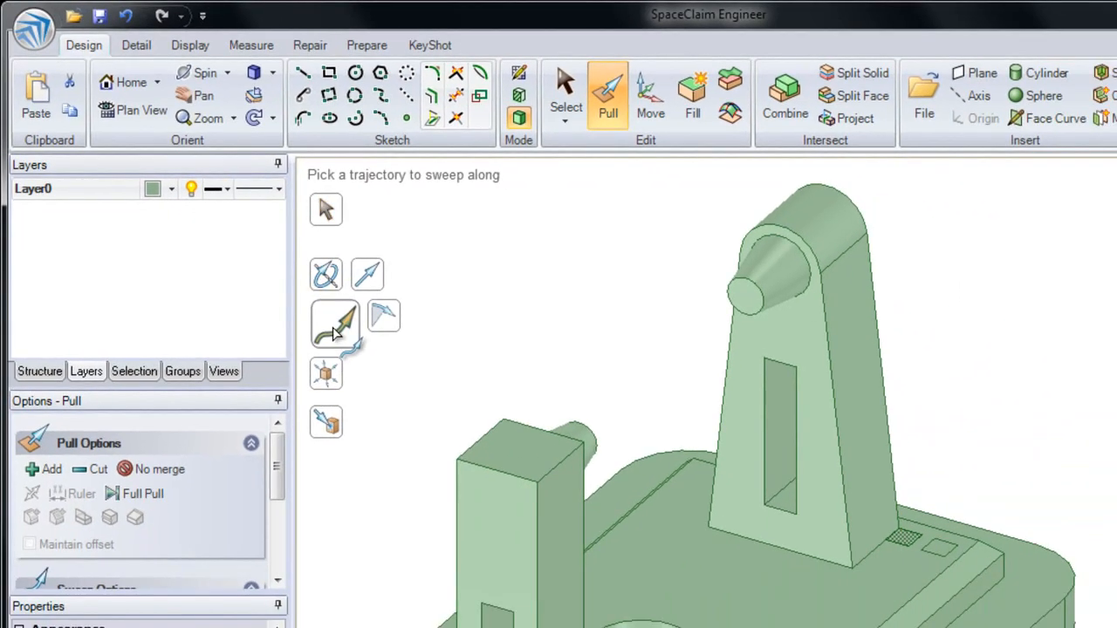
pyautogui.click(878, 330)
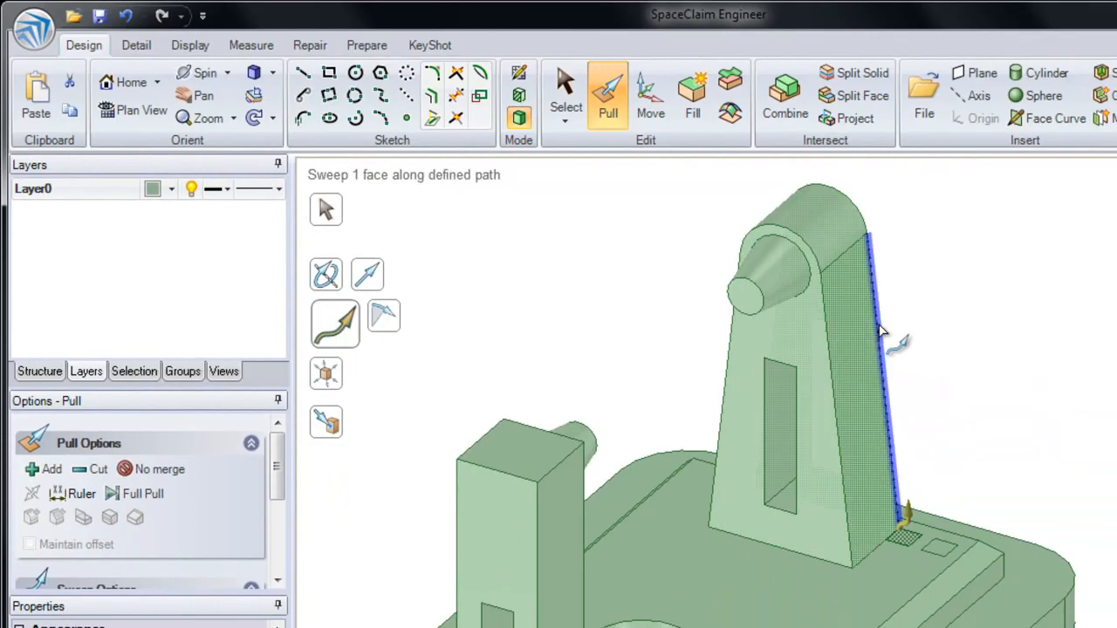
pyautogui.doubleClick(879, 330)
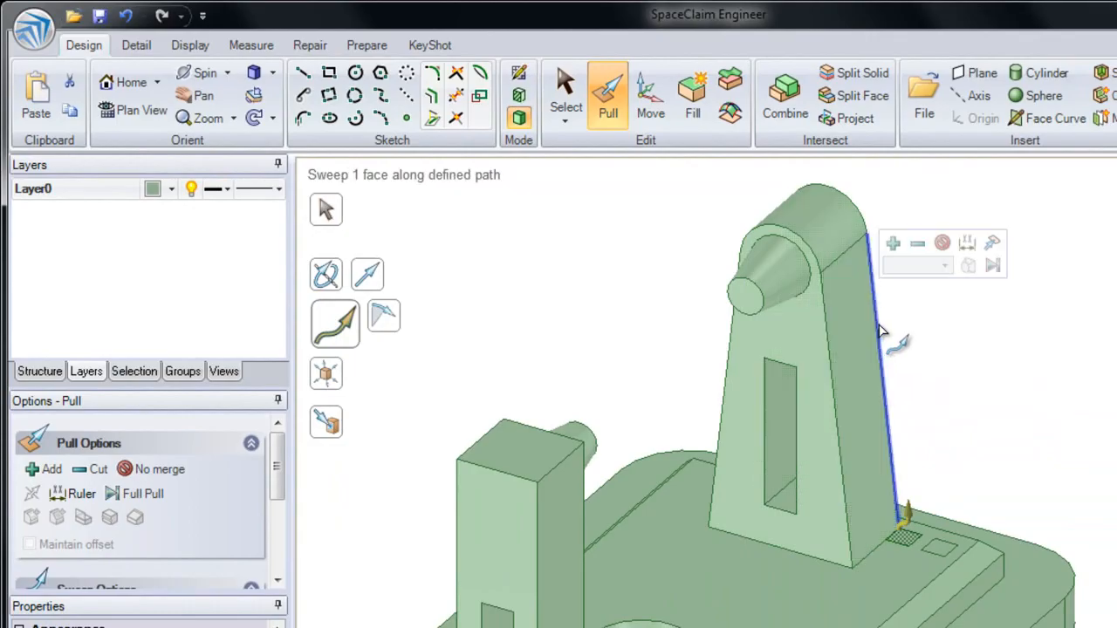
pyautogui.moveTo(951, 392)
pyautogui.mouseDown(button='middle')
pyautogui.moveTo(937, 374)
pyautogui.moveTo(1000, 386)
pyautogui.moveTo(950, 381)
pyautogui.mouseUp(button='middle')
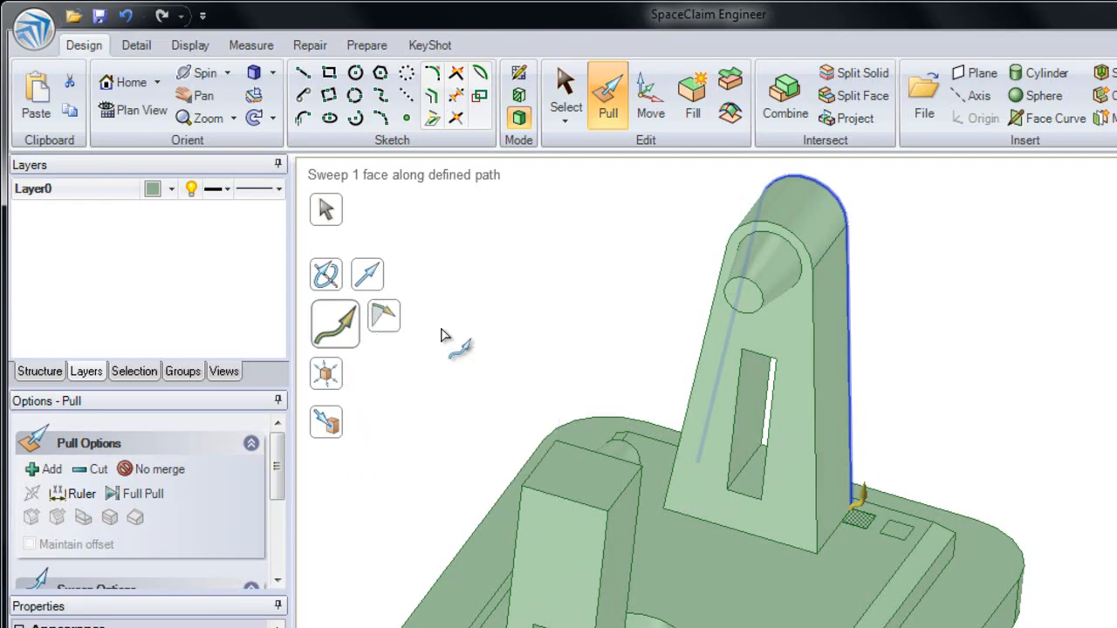
pyautogui.moveTo(935, 490)
pyautogui.mouseDown()
pyautogui.moveTo(882, 229)
pyautogui.moveTo(881, 297)
pyautogui.moveTo(910, 443)
pyautogui.moveTo(897, 532)
pyautogui.mouseUp()
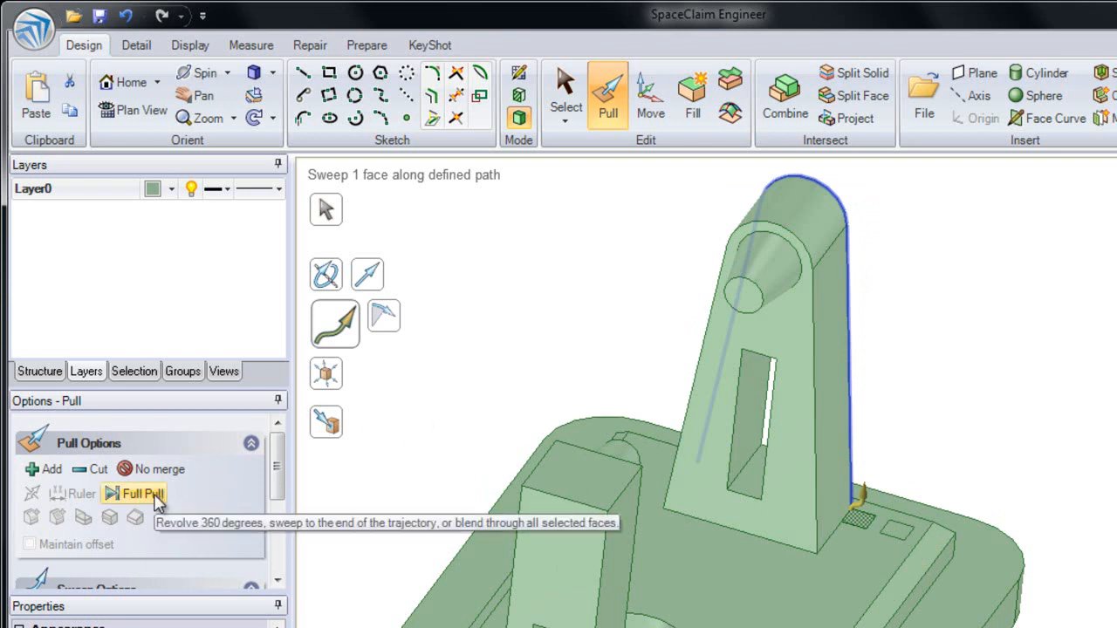
pyautogui.press('Return')
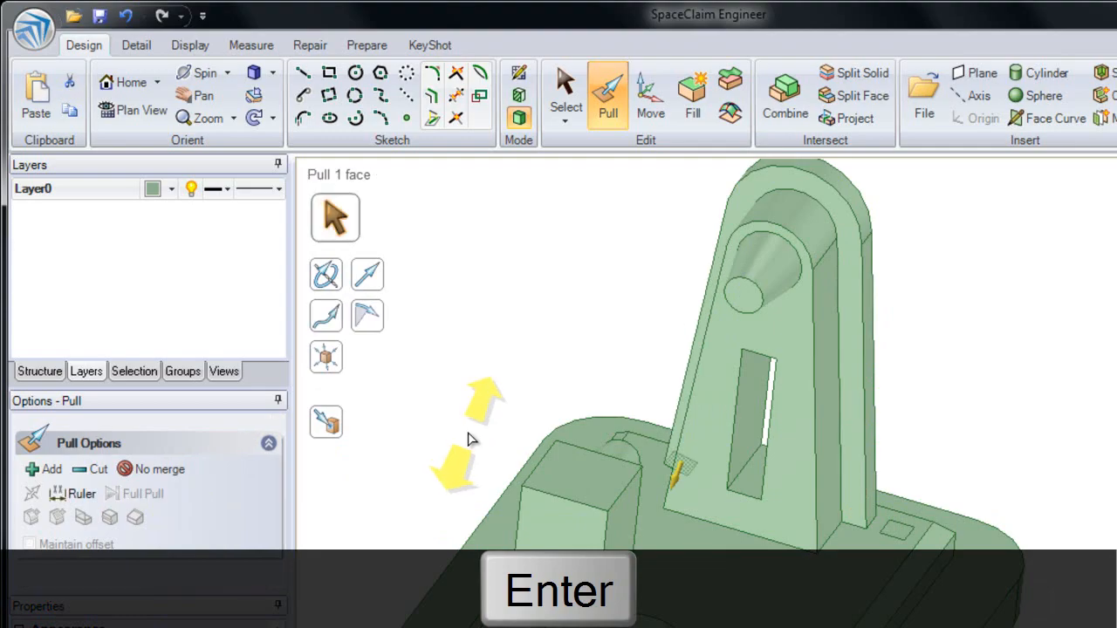
# Step: Pull the free end face of the swept rib down into the base plate
pyautogui.moveTo(676, 471); pyautogui.dragTo(728, 487, button='middle')
pyautogui.keyDown('ctrl'); pyautogui.moveTo(665, 450); pyautogui.dragTo(619, 616, button='middle'); pyautogui.keyUp('ctrl')
pyautogui.moveTo(626, 447); pyautogui.dragTo(663, 422, button='middle')
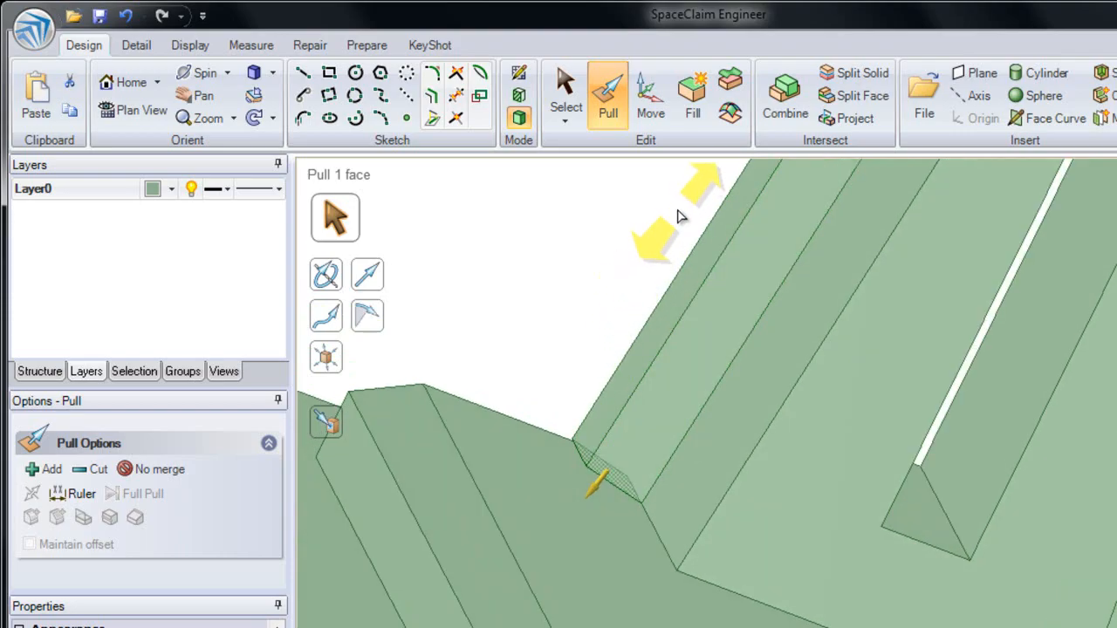
pyautogui.moveTo(668, 229); pyautogui.dragTo(635, 259)
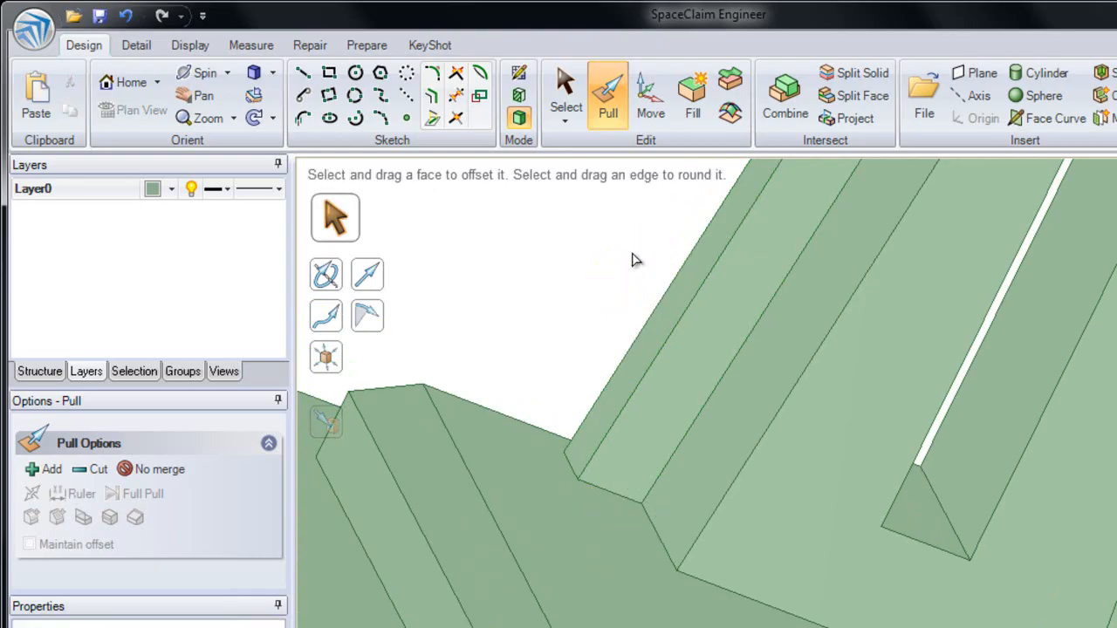
# Step: Try to pull the remaining small square beside the swept rib straight up from the plate
pyautogui.click(756, 512)
pyautogui.moveTo(756, 512)
pyautogui.keyDown('ctrl'); pyautogui.mouseDown(button='middle')
pyautogui.moveTo(759, 426)
pyautogui.moveTo(785, 366)
pyautogui.moveTo(759, 392)
pyautogui.moveTo(739, 392)
pyautogui.moveTo(783, 425)
pyautogui.moveTo(972, 489)
pyautogui.moveTo(882, 481)
pyautogui.mouseUp(button='middle'); pyautogui.keyUp('ctrl')
pyautogui.click(784, 367)
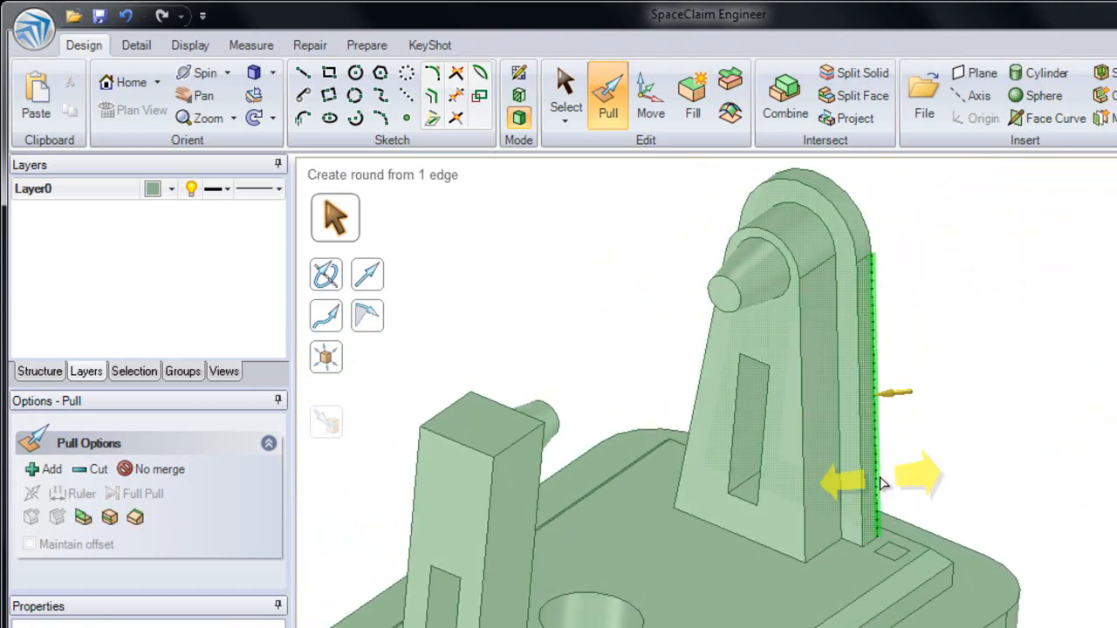
pyautogui.click(892, 551)
pyautogui.moveTo(1058, 547); pyautogui.dragTo(1020, 368)
pyautogui.press('Escape')
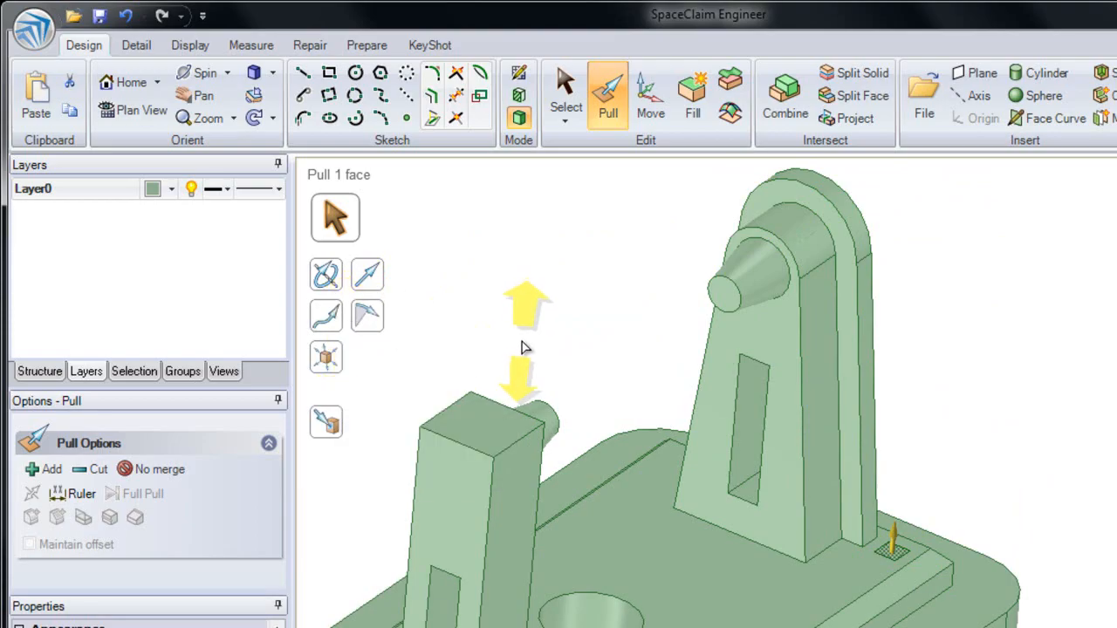
# Step: Sweep the remaining small square around the support along the edge loop of the existing rib
pyautogui.press('alt')
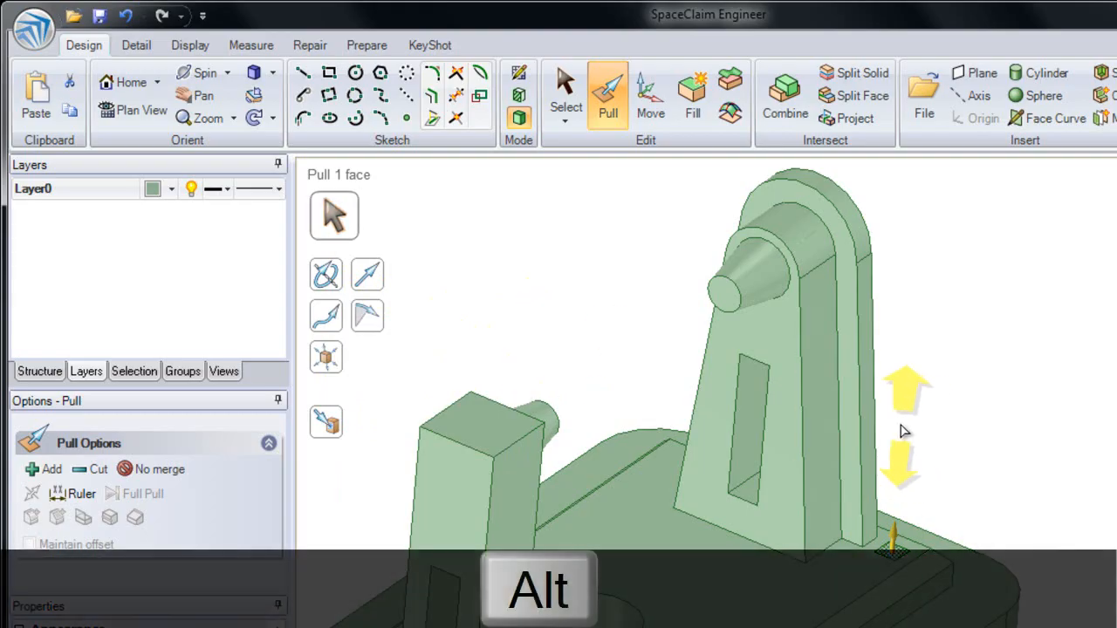
pyautogui.keyDown('alt'); pyautogui.click(875, 421); pyautogui.keyUp('alt')
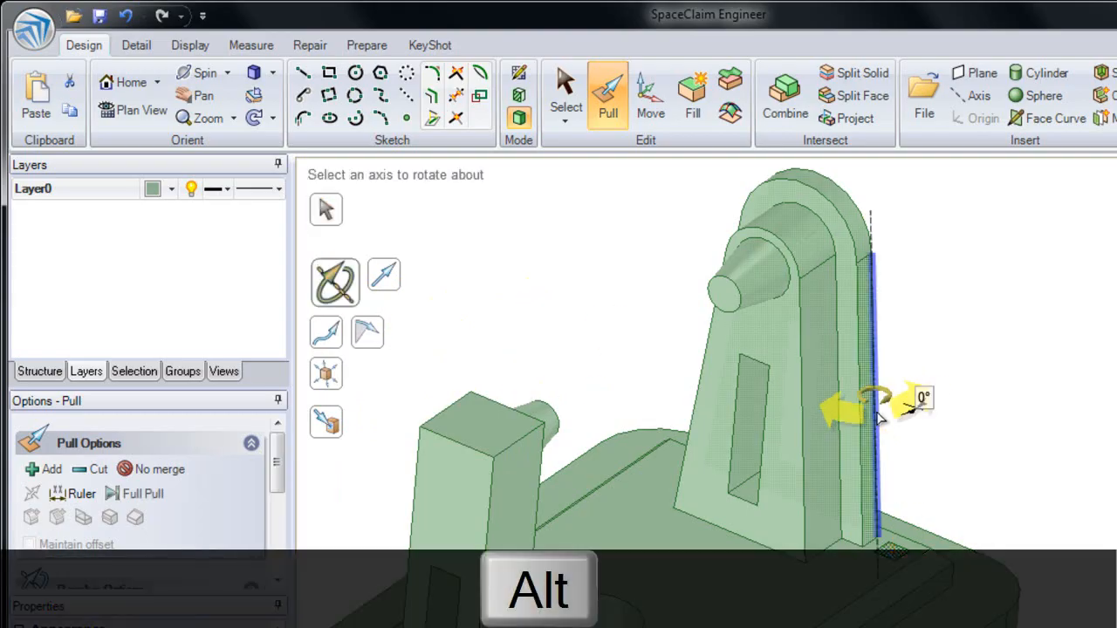
pyautogui.click(879, 419)
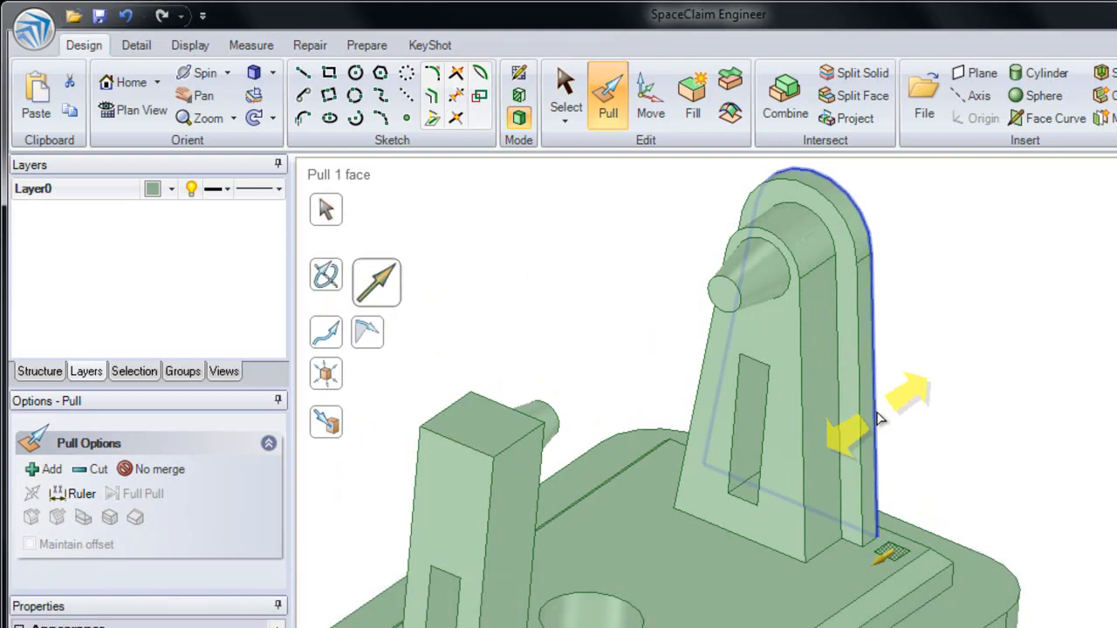
pyautogui.click(877, 418)
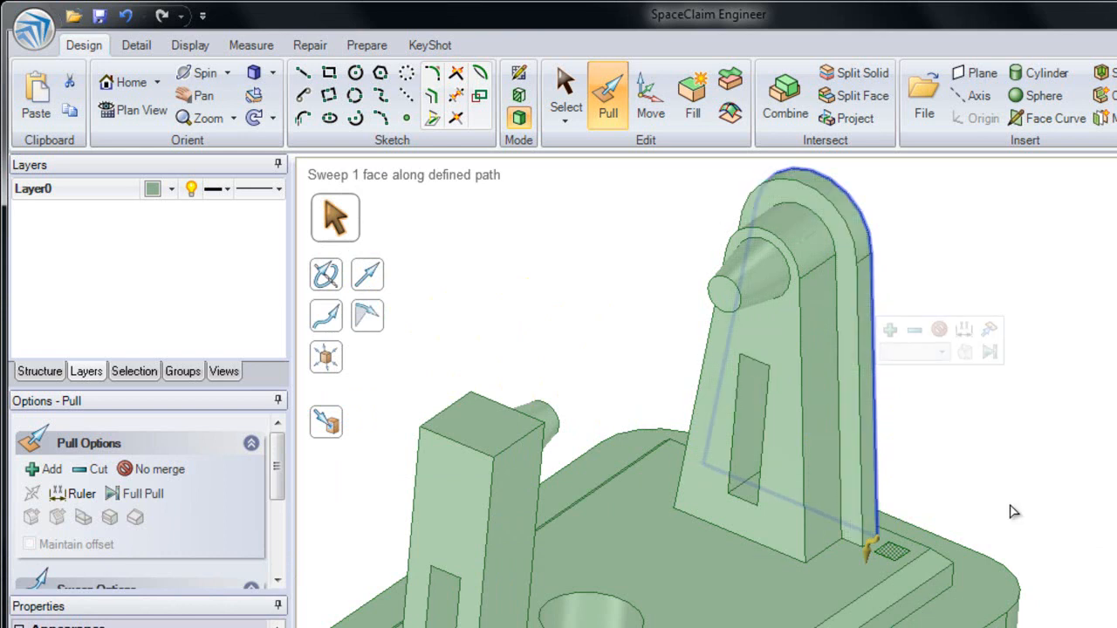
pyautogui.press('Return')
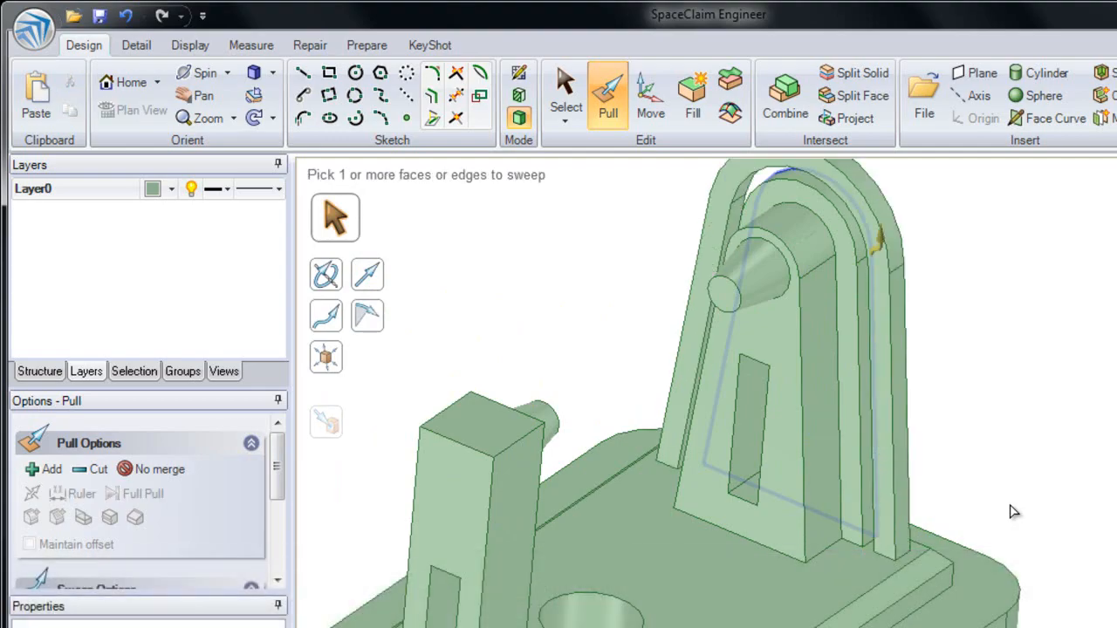
# Step: Undo the sweep of the second square and clear the selection
pyautogui.click(1014, 510)
pyautogui.hotkey('ctrl', 'z')
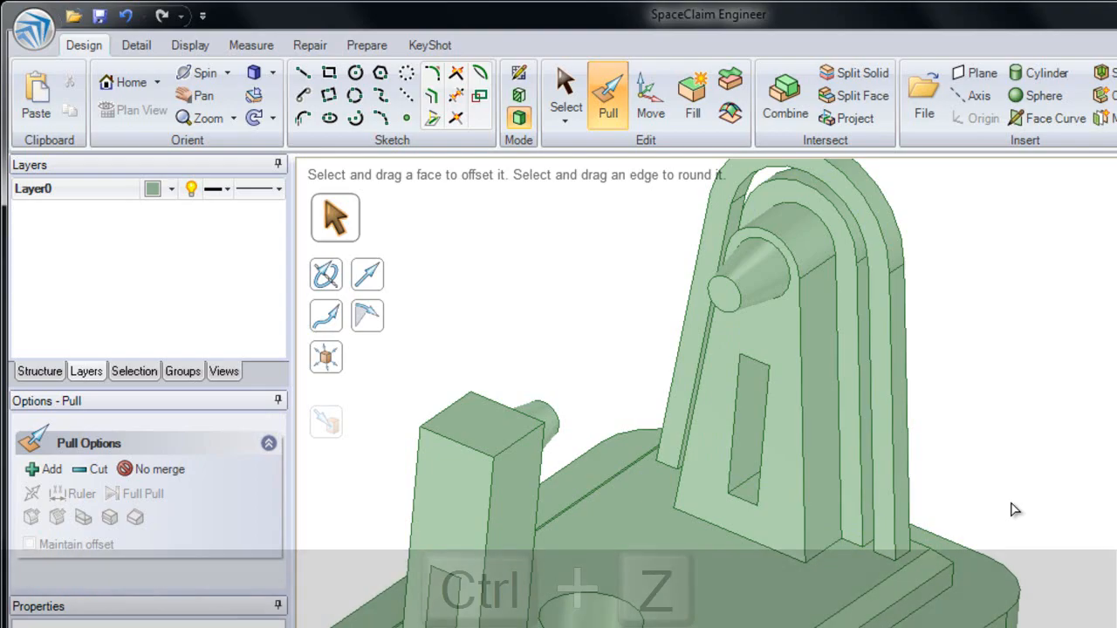
pyautogui.click(972, 438)
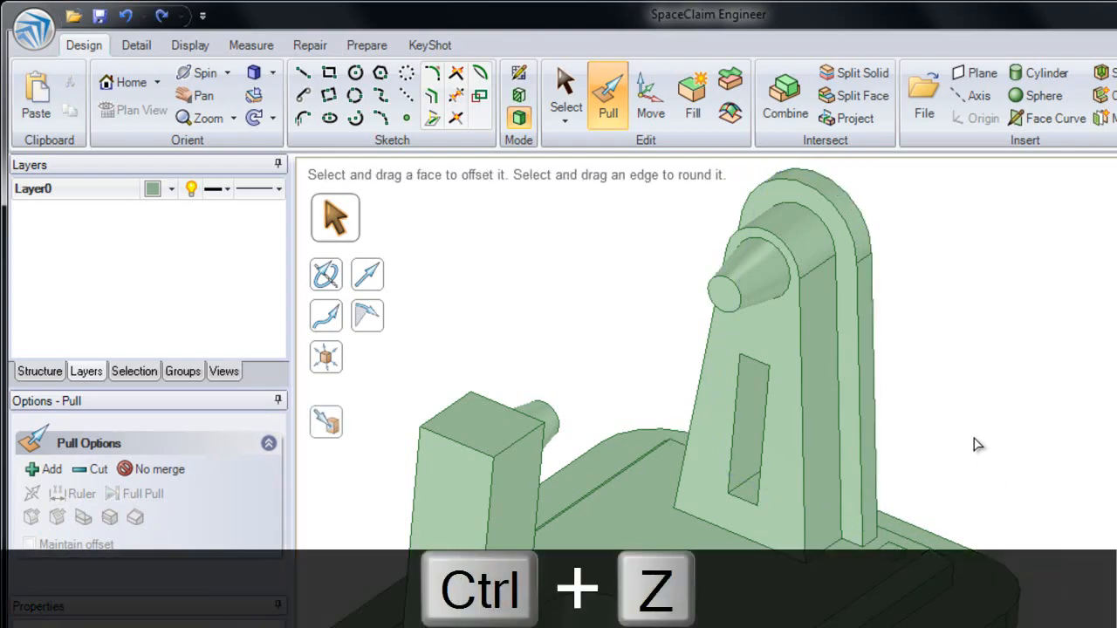
# Step: Select the small square beside the support and try the support's straight and arched outer edges singly as sweep paths
pyautogui.click(910, 526)
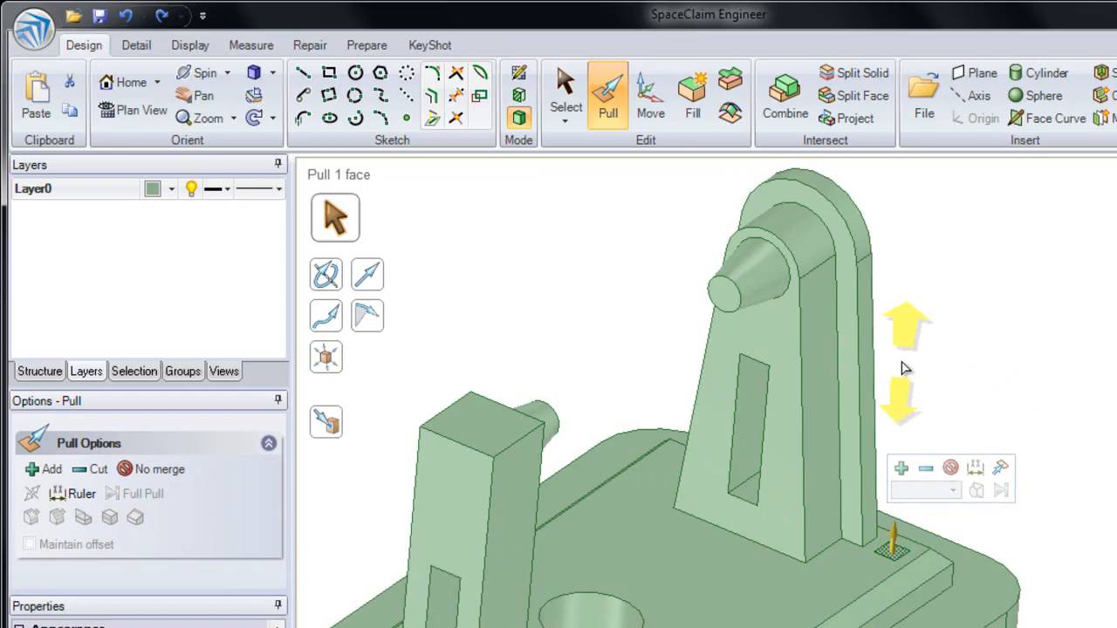
pyautogui.keyDown('alt'); pyautogui.click(875, 366); pyautogui.keyUp('alt')
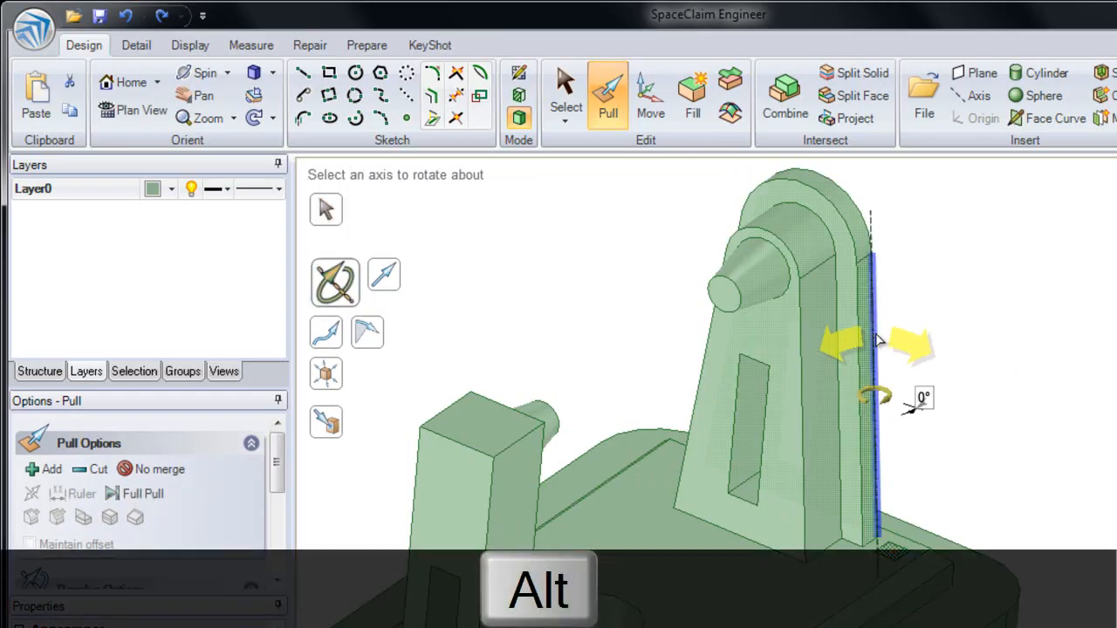
pyautogui.keyDown('alt'); pyautogui.click(855, 205); pyautogui.keyUp('alt')
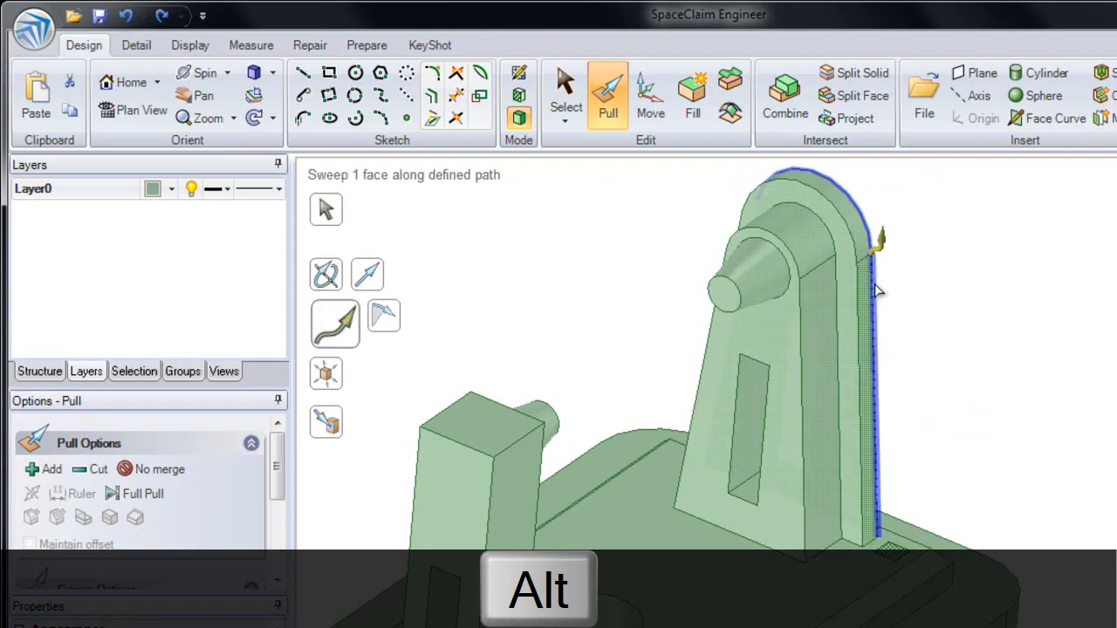
pyautogui.keyDown('alt'); pyautogui.click(875, 288); pyautogui.keyUp('alt')
pyautogui.keyDown('alt'); pyautogui.click(861, 214); pyautogui.keyUp('alt')
pyautogui.keyDown('alt'); pyautogui.click(874, 280); pyautogui.keyUp('alt')
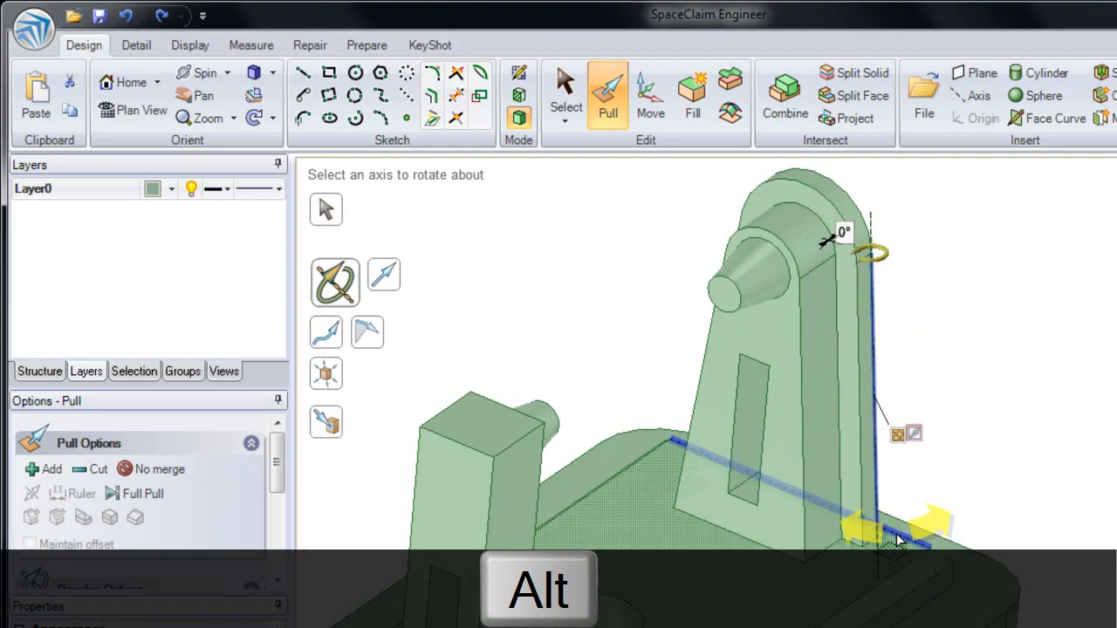
pyautogui.keyDown('alt'); pyautogui.click(898, 529); pyautogui.keyUp('alt')
pyautogui.keyDown('alt'); pyautogui.click(877, 486); pyautogui.keyUp('alt')
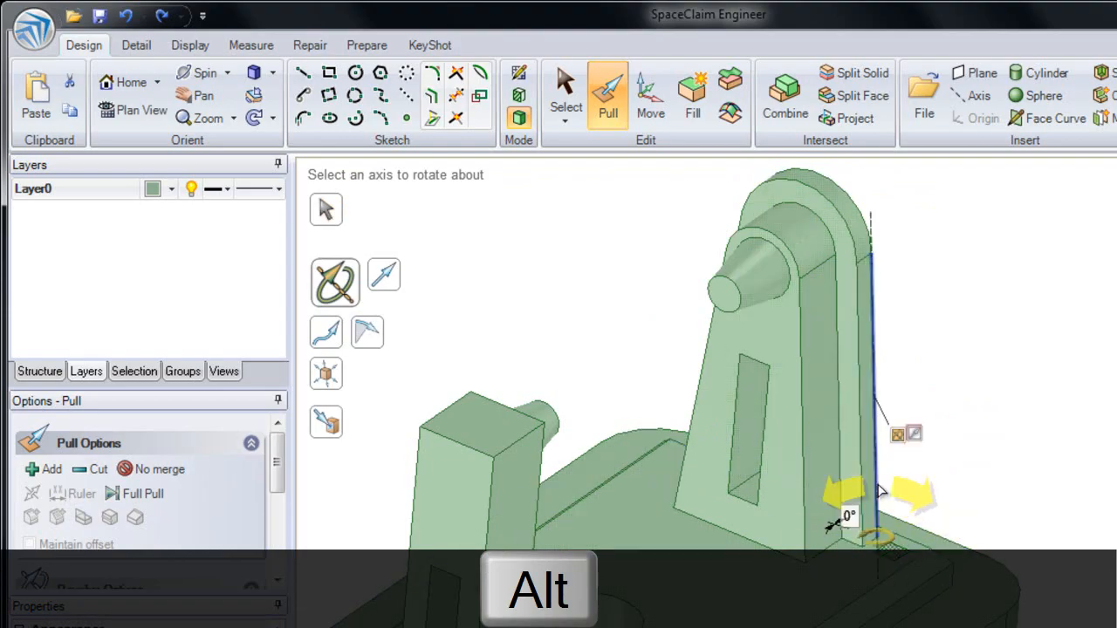
pyautogui.keyDown('alt'); pyautogui.click(863, 218); pyautogui.keyUp('alt')
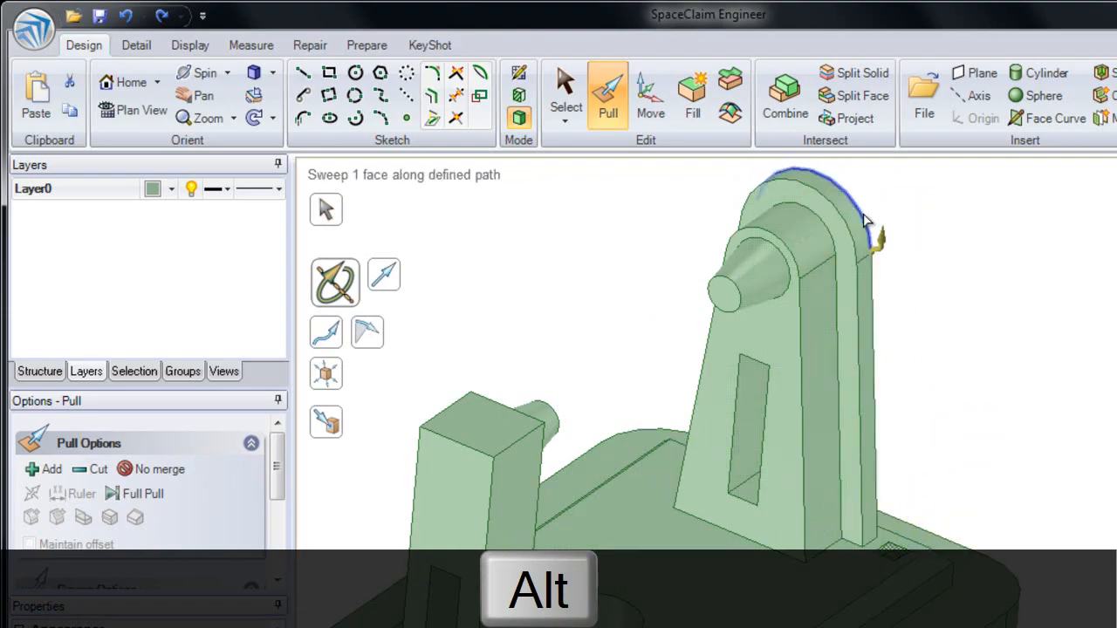
# Step: Chain the support's straight, arched and base edges into a closed path and fully sweep the small square along it
pyautogui.keyDown('alt'); pyautogui.click(875, 364); pyautogui.keyUp('alt')
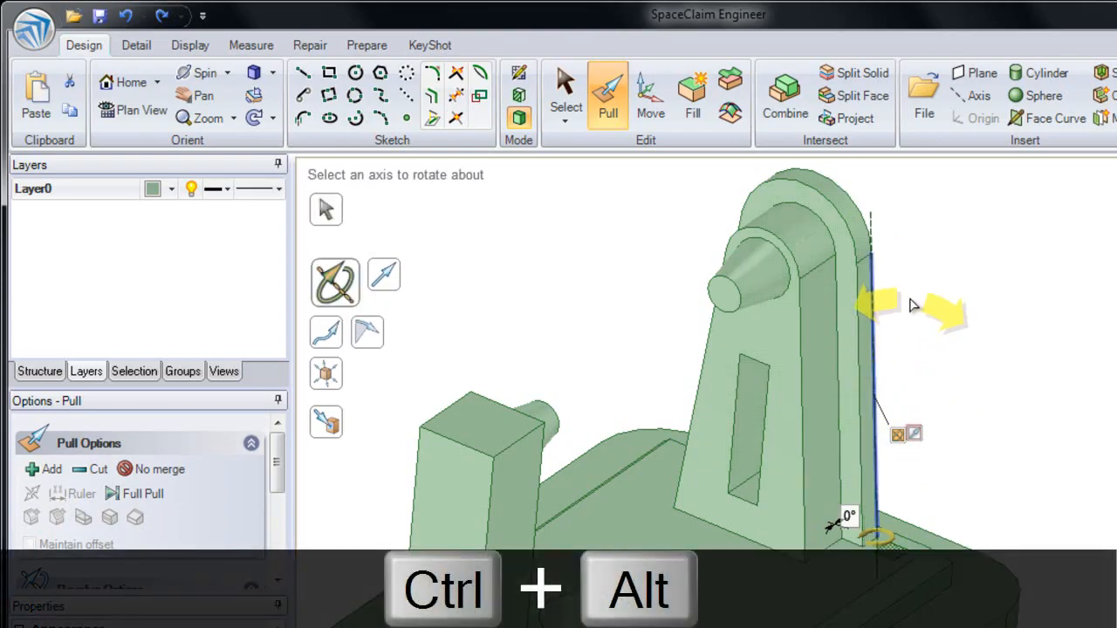
pyautogui.keyDown('ctrl'); pyautogui.keyDown('alt'); pyautogui.click(851, 199); pyautogui.keyUp('alt'); pyautogui.keyUp('ctrl')
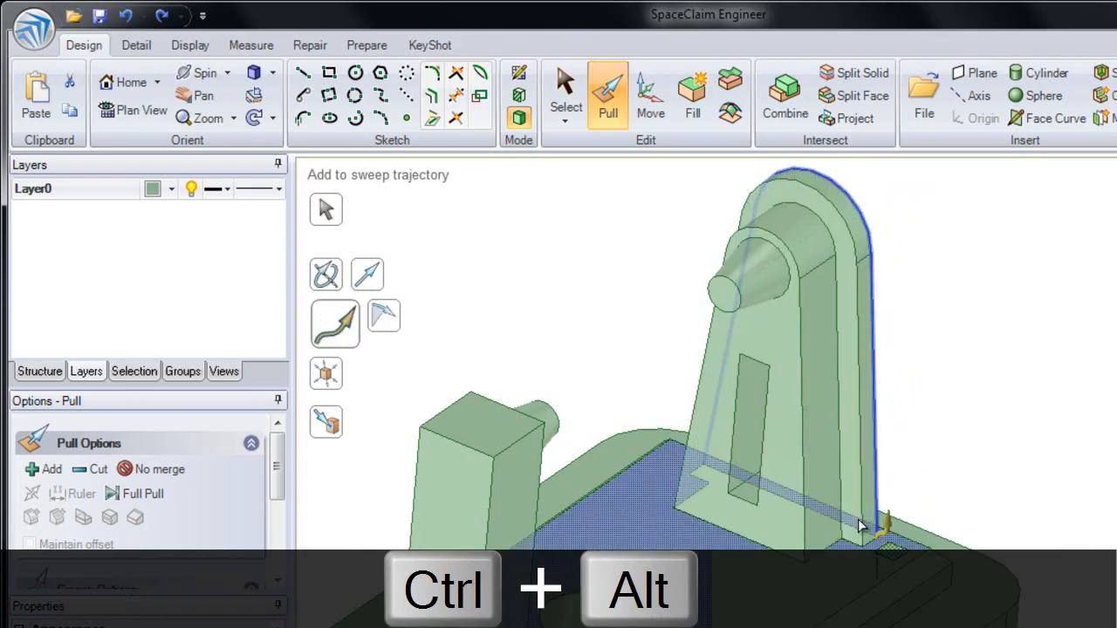
pyautogui.moveTo(859, 519); pyautogui.dragTo(843, 480, button='middle')
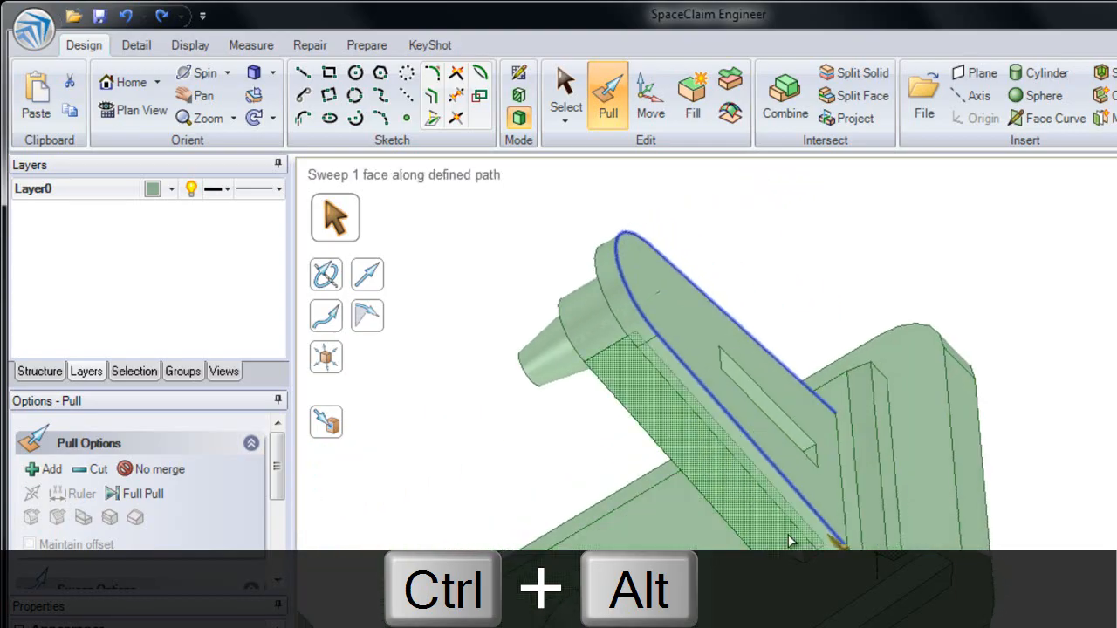
pyautogui.keyDown('ctrl'); pyautogui.keyDown('alt'); pyautogui.click(842, 478); pyautogui.keyUp('alt'); pyautogui.keyUp('ctrl')
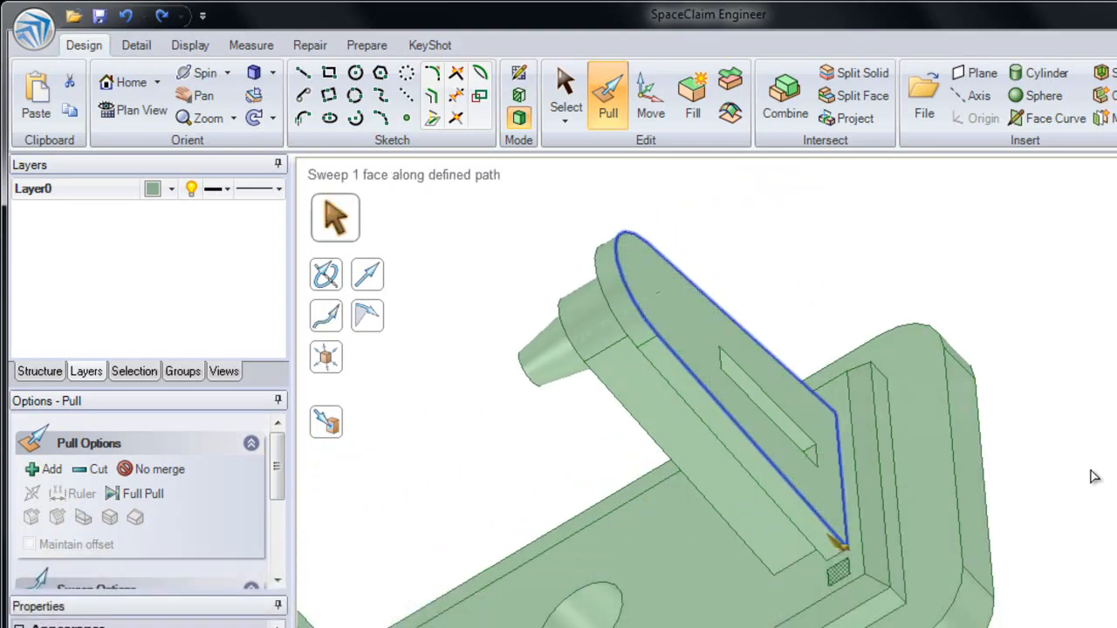
pyautogui.press('Return')
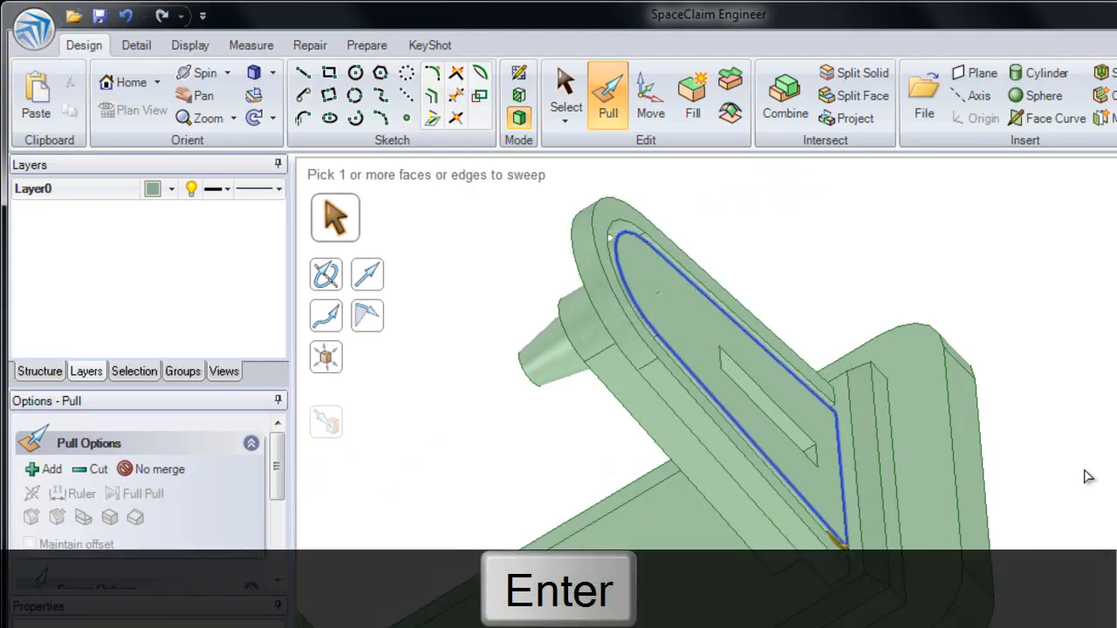
# Step: Sketch an 11 mm square across the base hole's wall, on a plane through the hole's axis, and return to 3D mode
pyautogui.moveTo(997, 459); pyautogui.dragTo(688, 390, button='middle')
pyautogui.click(708, 427)
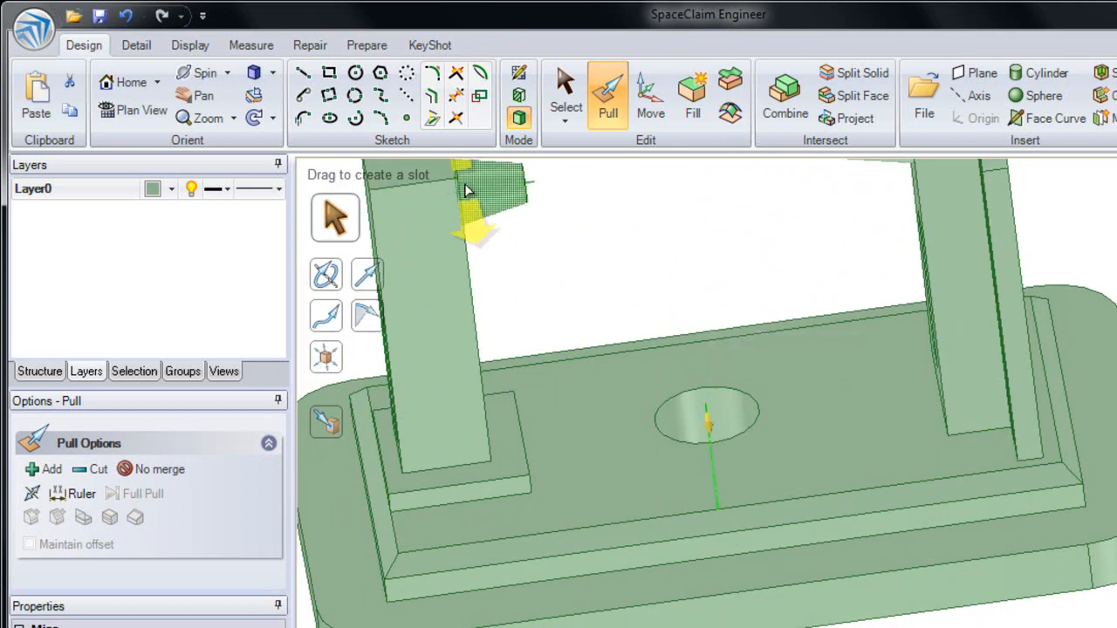
pyautogui.click(329, 75)
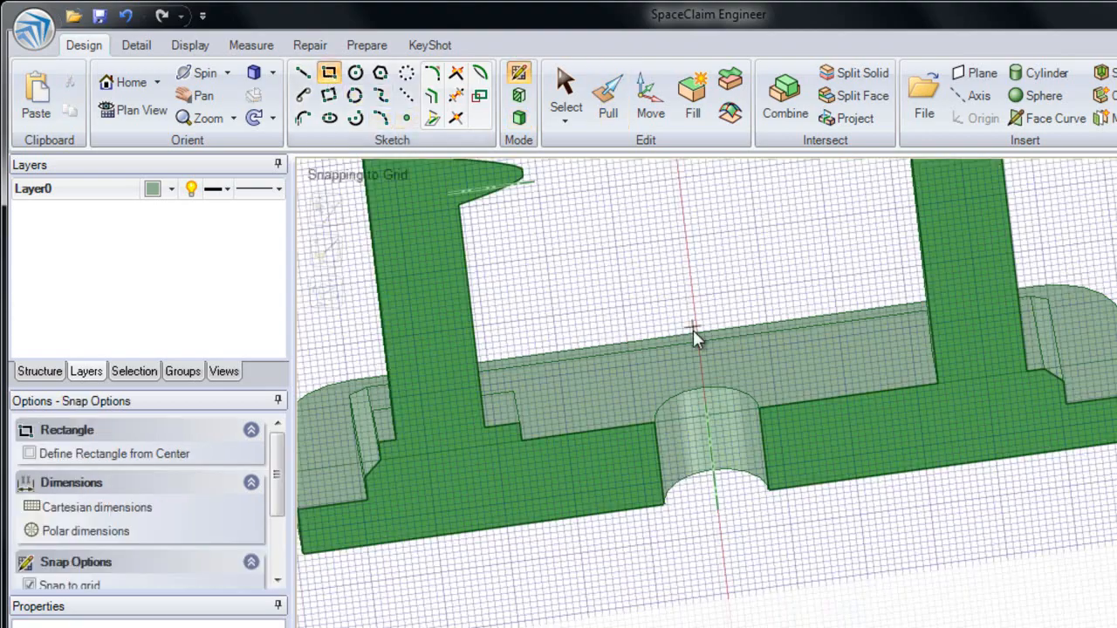
pyautogui.scroll(5, 761, 399)
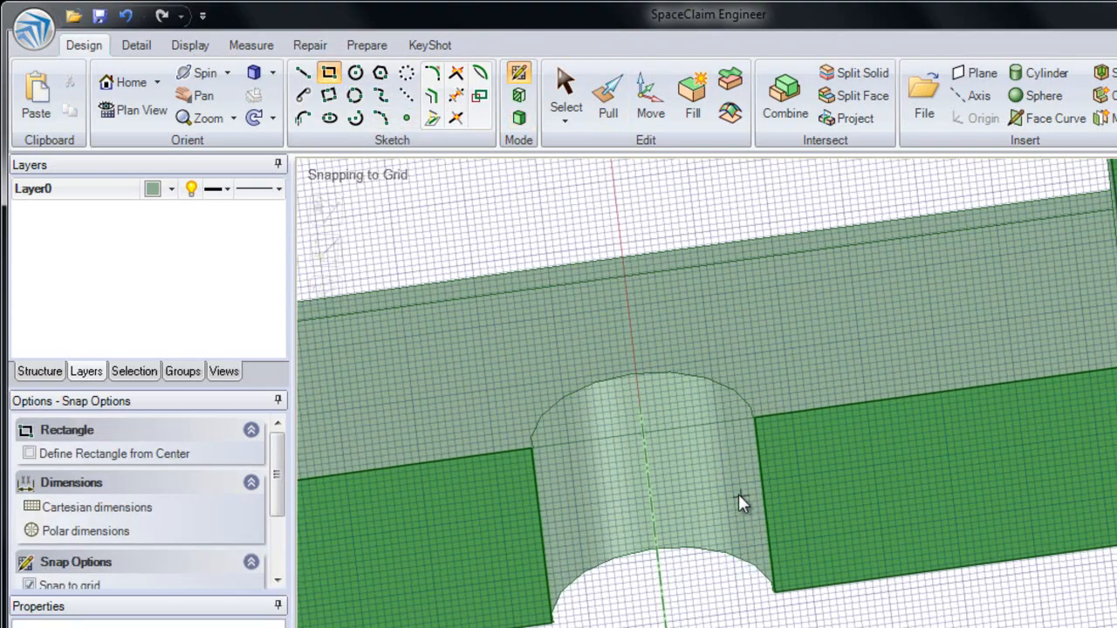
pyautogui.click(725, 383)
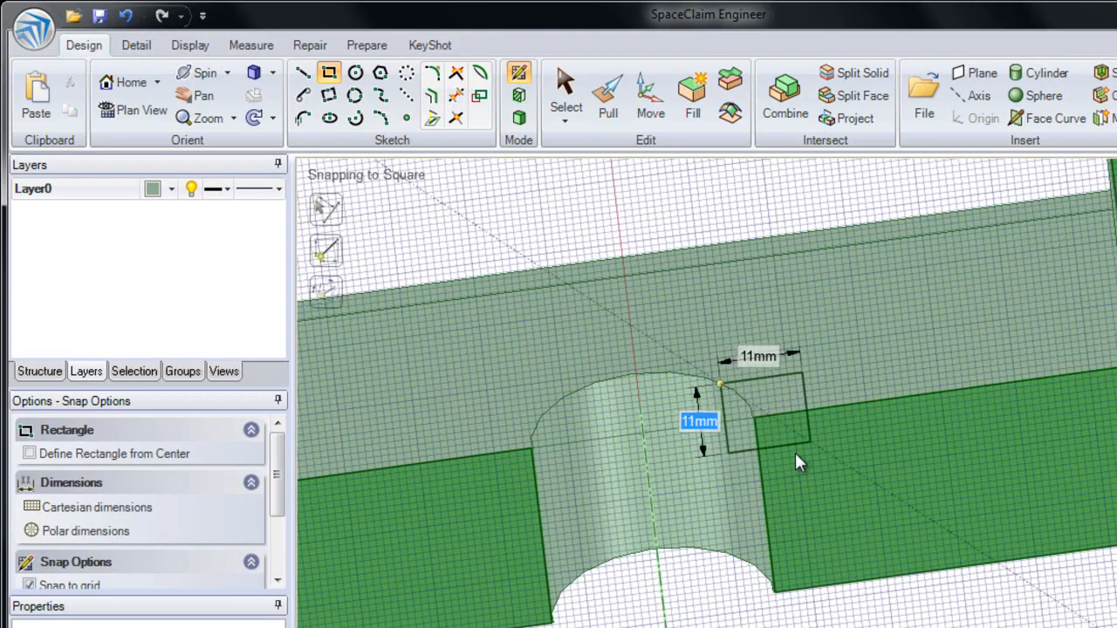
pyautogui.press('Tab')
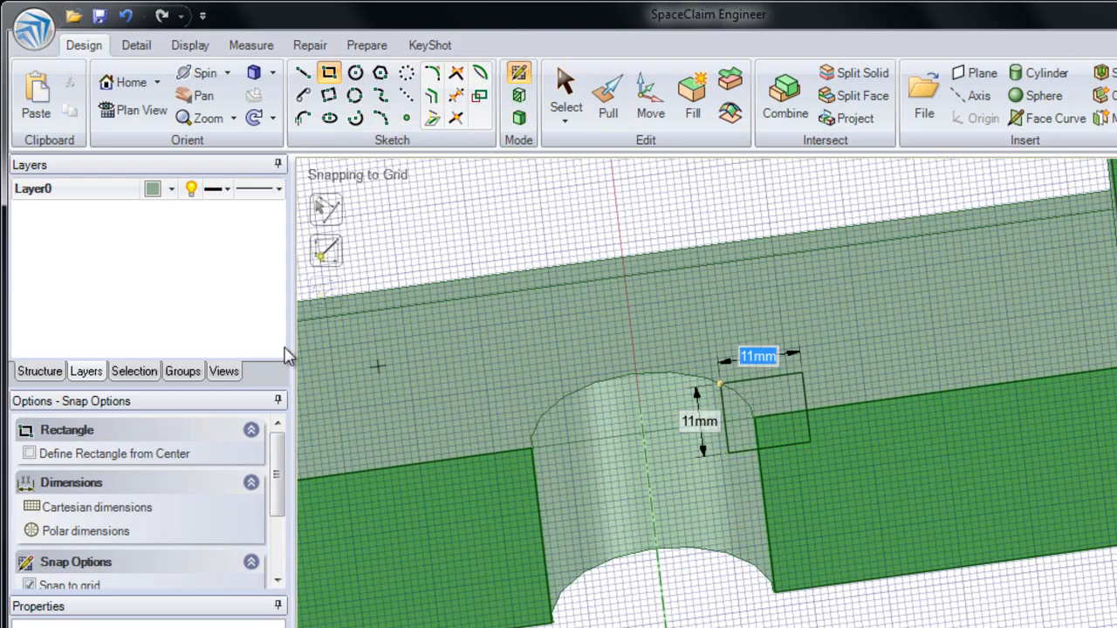
pyautogui.click(518, 122)
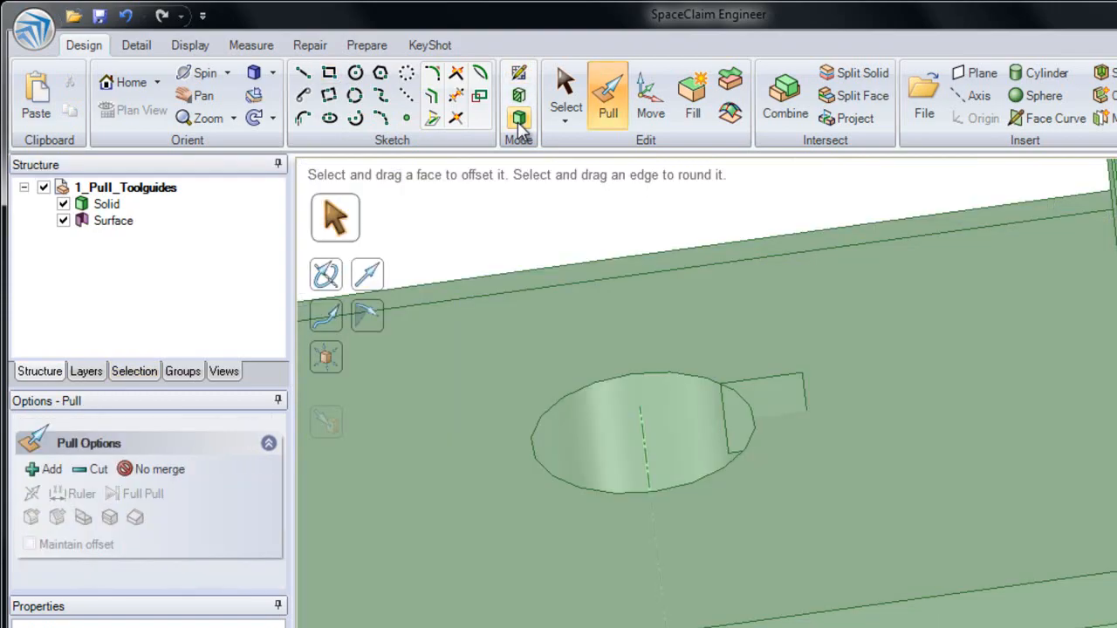
# Step: Highlight the surface body and the solid body of the model in turn, and clear the selection
pyautogui.click(135, 225)
pyautogui.click(107, 203)
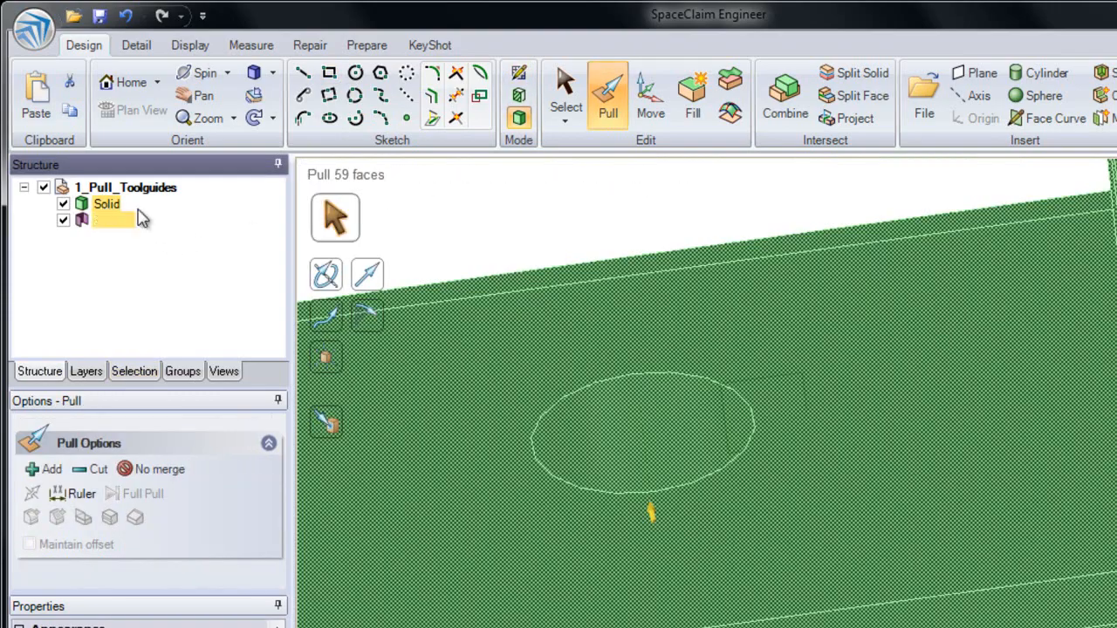
pyautogui.click(495, 213)
# Step: Try to pull the new square at the hole straight out of its plane
pyautogui.click(794, 398)
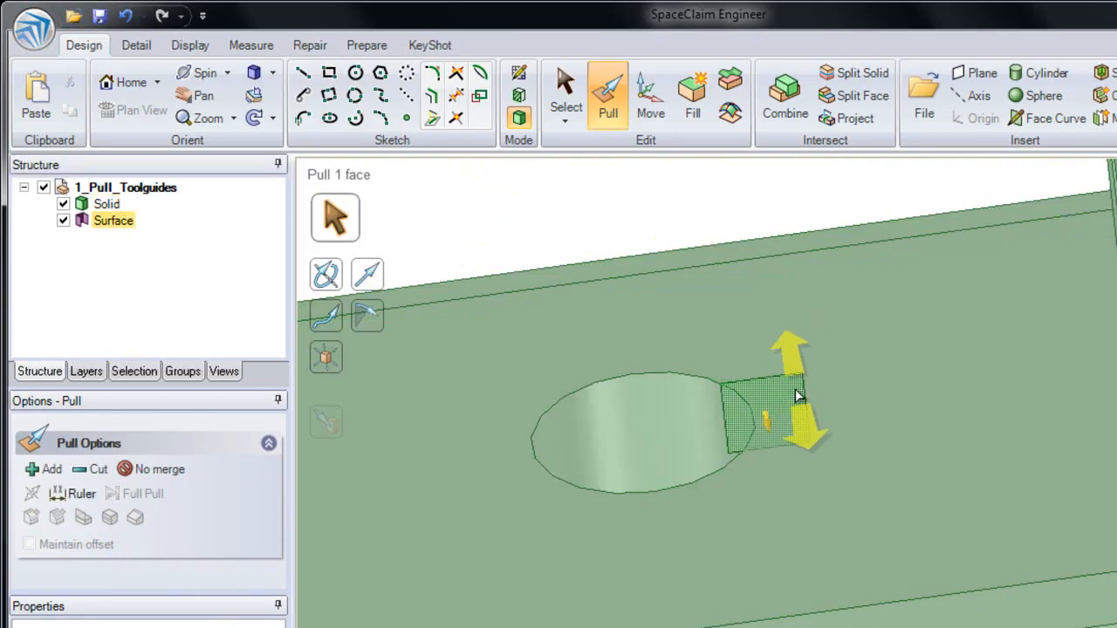
pyautogui.keyDown('ctrl'); pyautogui.click(744, 272); pyautogui.keyUp('ctrl')
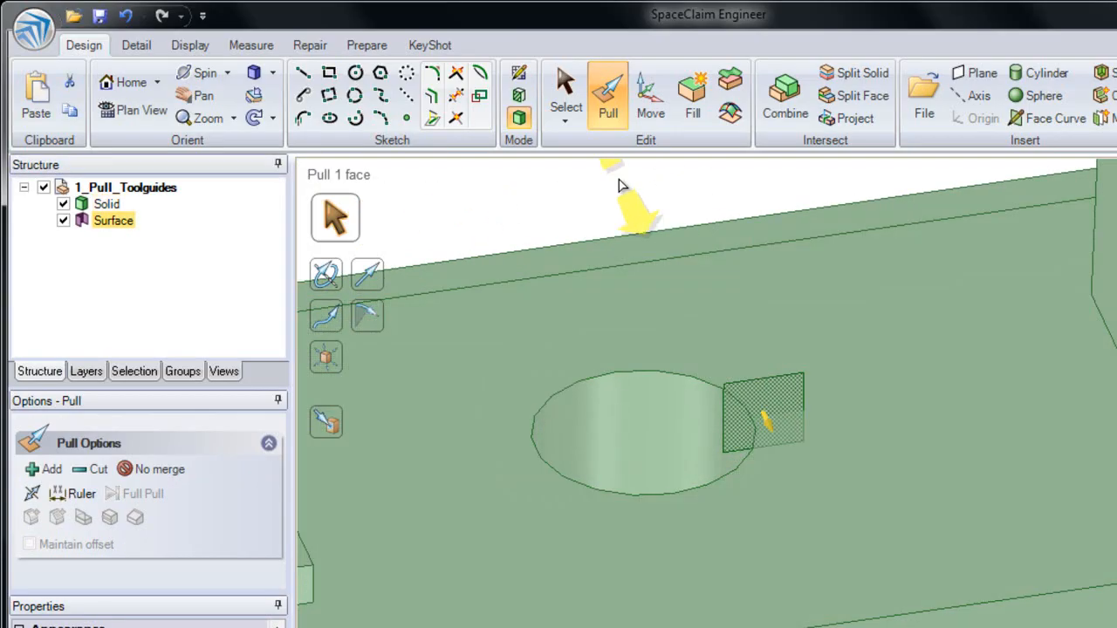
pyautogui.moveTo(608, 185); pyautogui.dragTo(538, 371)
pyautogui.press('Escape')
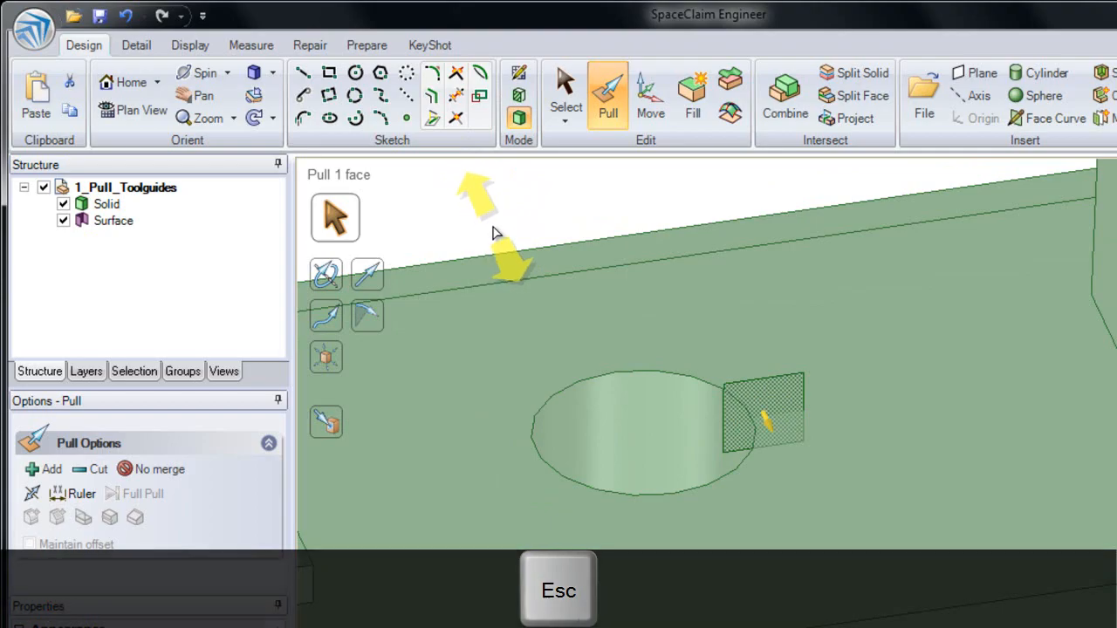
# Step: Set the hole's cylindrical face as the square's axis of revolution with the Revolve guide, and clear the selection
pyautogui.click(648, 468)
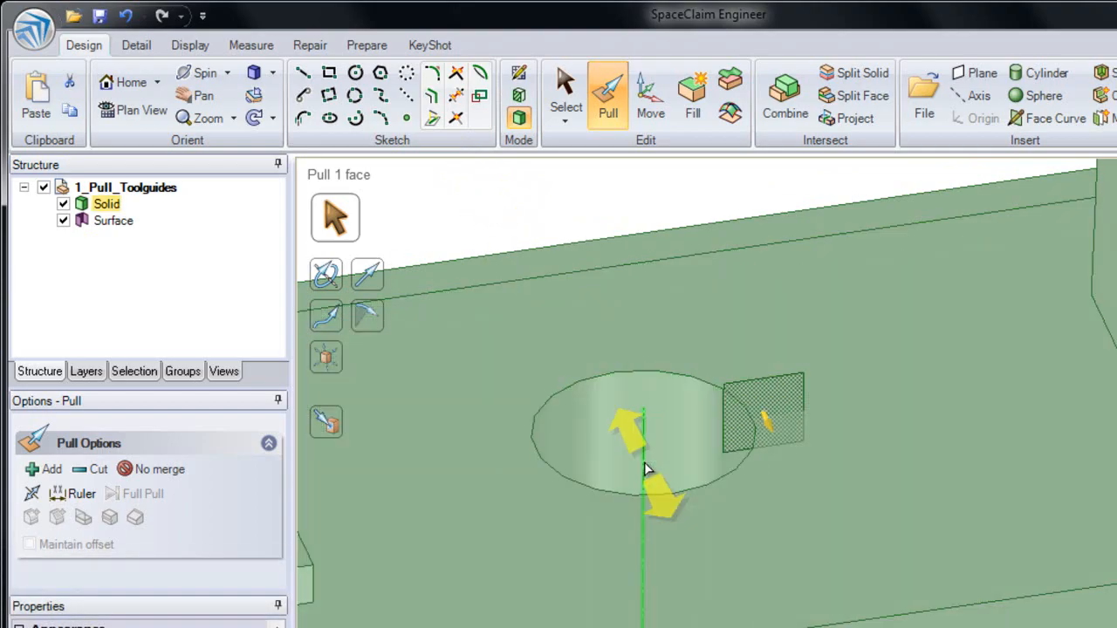
pyautogui.click(330, 279)
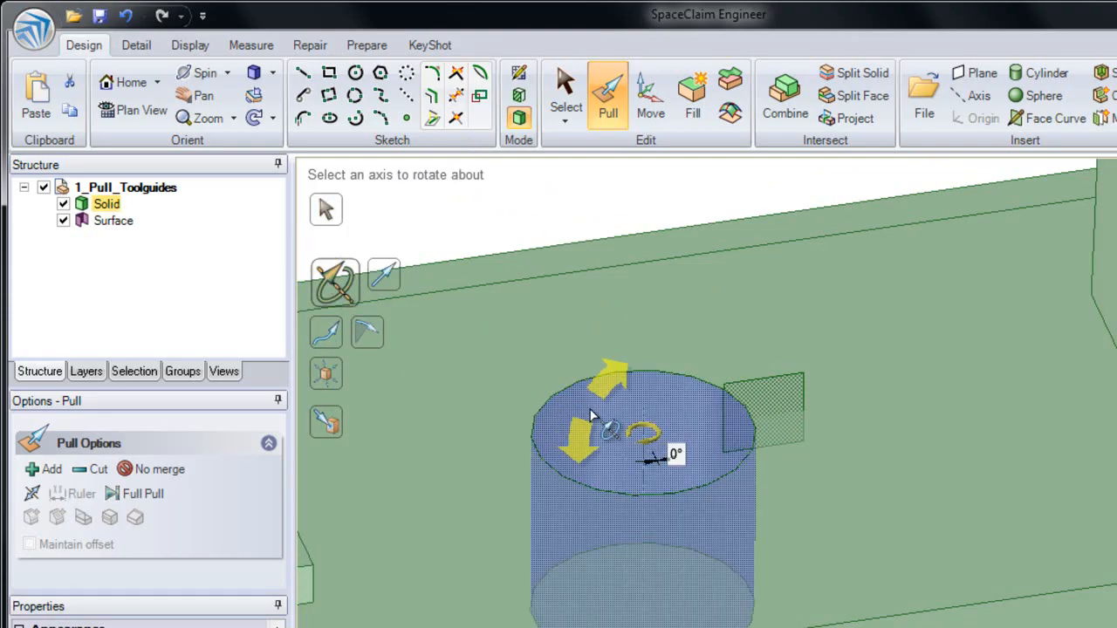
pyautogui.click(643, 454)
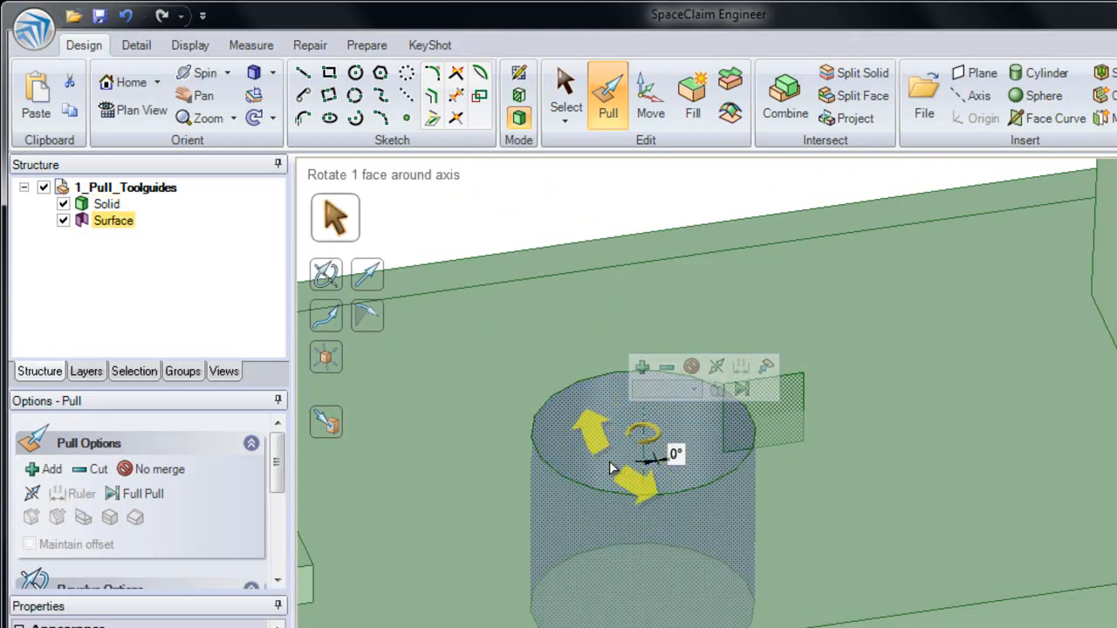
pyautogui.click(541, 214)
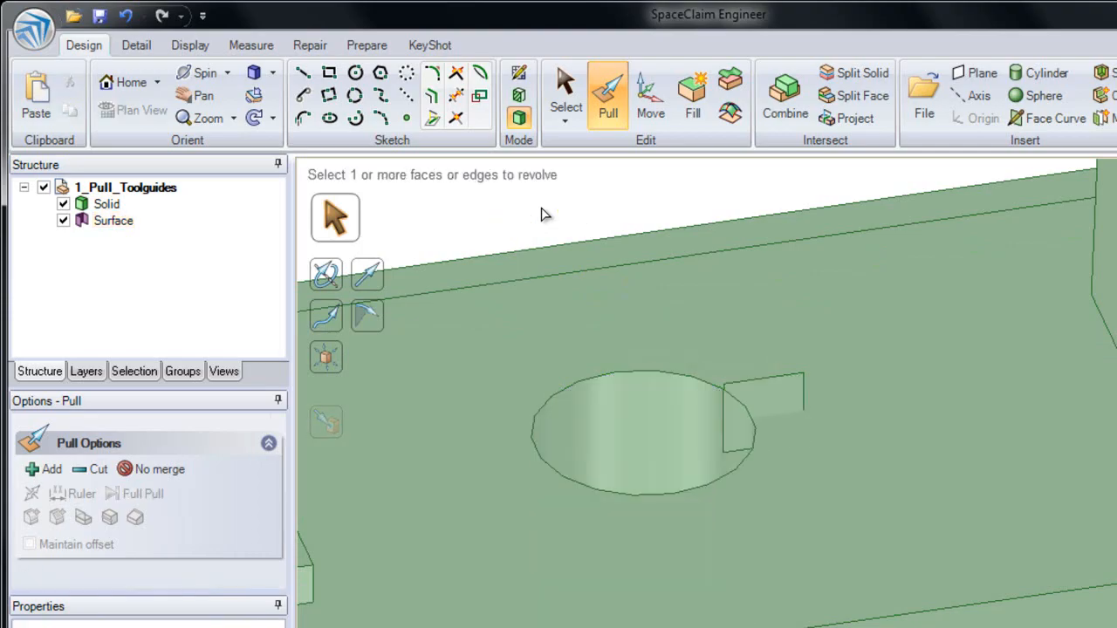
# Step: Select the square at the hole again and set the hole's axis as its revolve axis
pyautogui.click(723, 361)
pyautogui.click(788, 409)
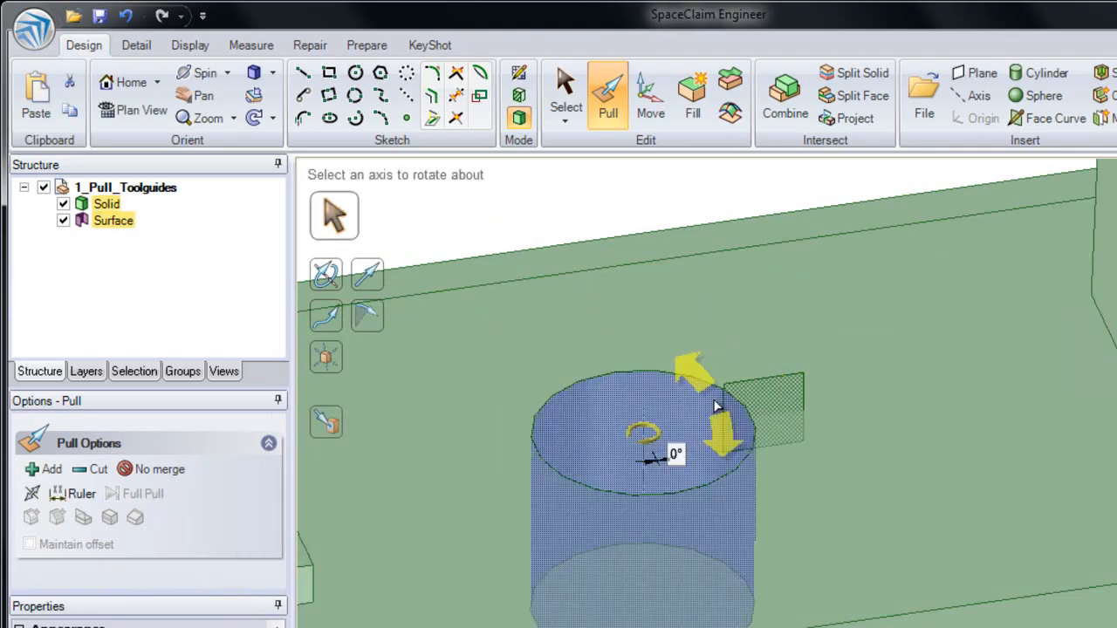
pyautogui.keyDown('alt'); pyautogui.click(644, 444); pyautogui.keyUp('alt')
pyautogui.keyDown('alt'); pyautogui.click(643, 443); pyautogui.keyUp('alt')
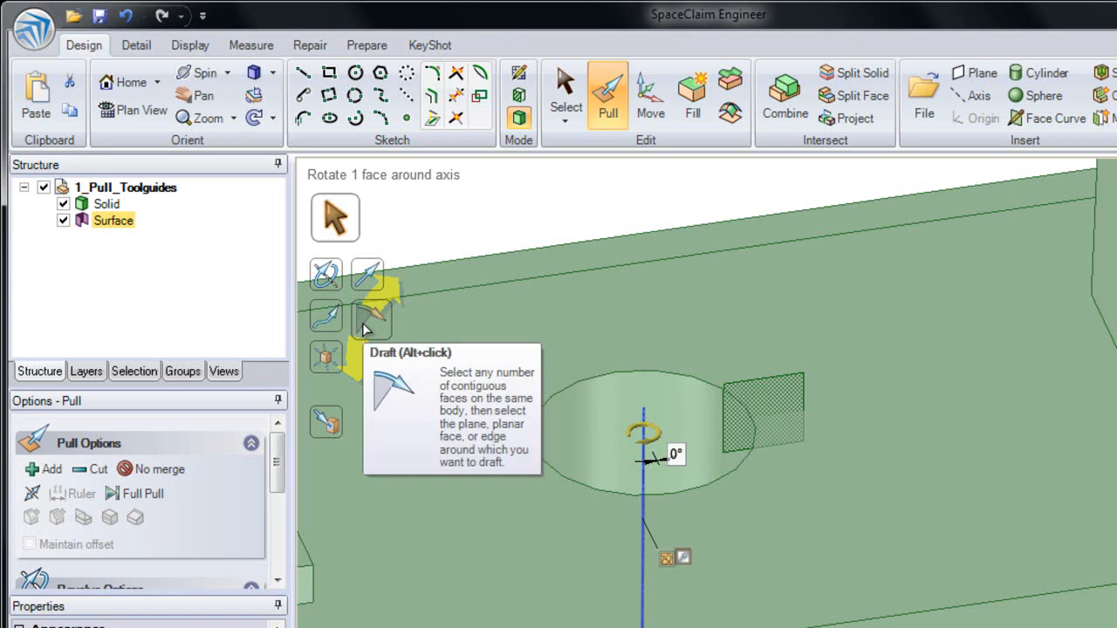
# Step: Try revolving the square around the hole by about 107°, and by about -43° with the Add option
pyautogui.moveTo(669, 206); pyautogui.dragTo(796, 471)
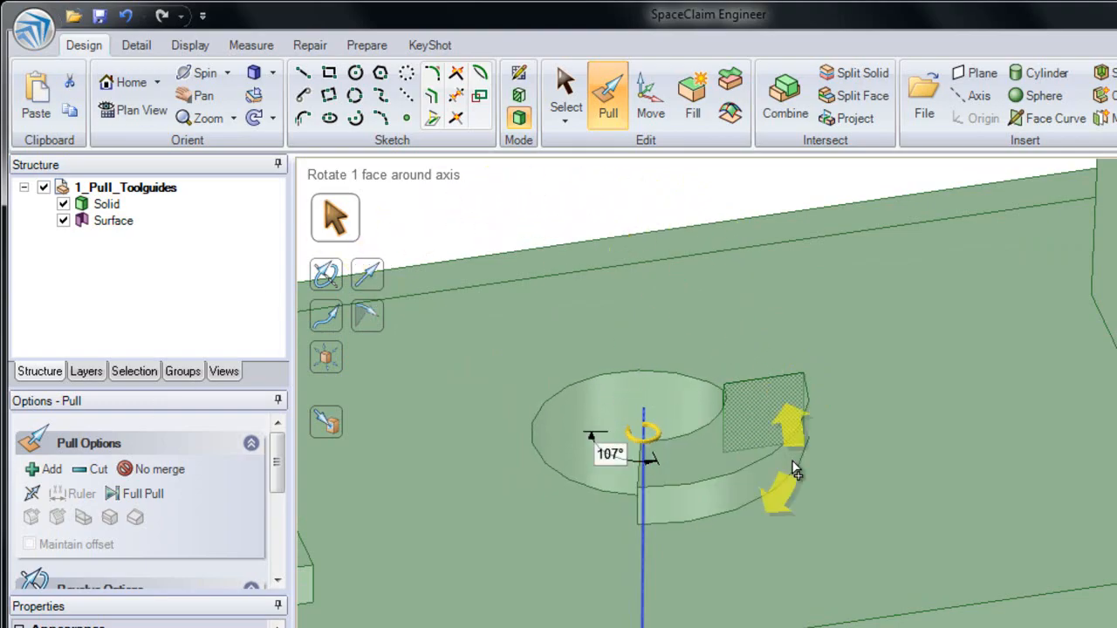
pyautogui.press('Escape')
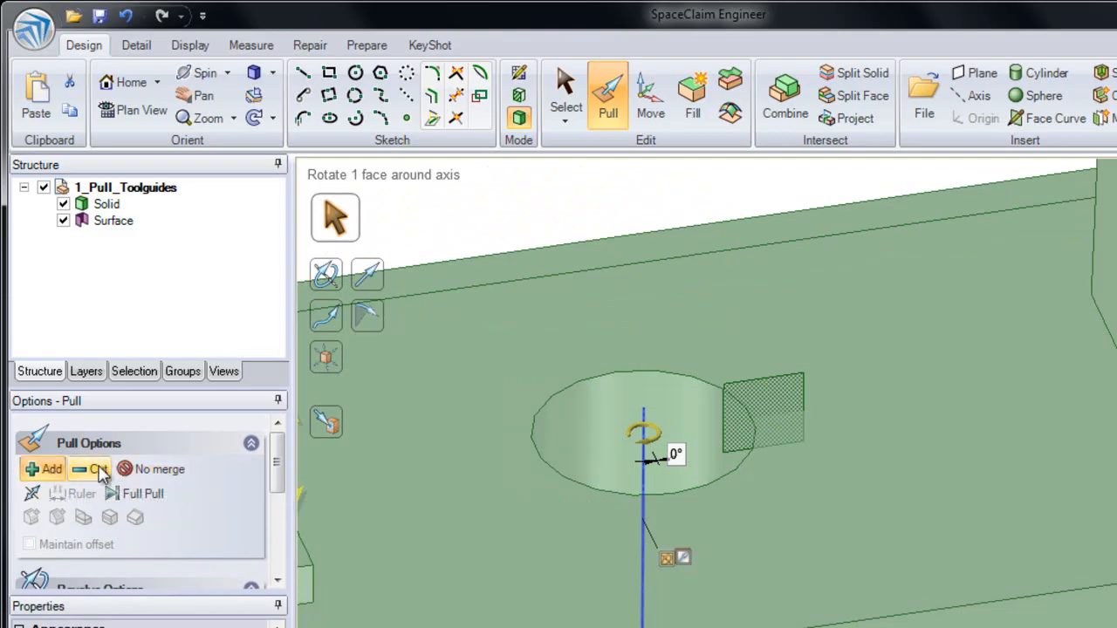
pyautogui.click(48, 470)
pyautogui.moveTo(780, 392); pyautogui.dragTo(701, 307)
pyautogui.press('Escape')
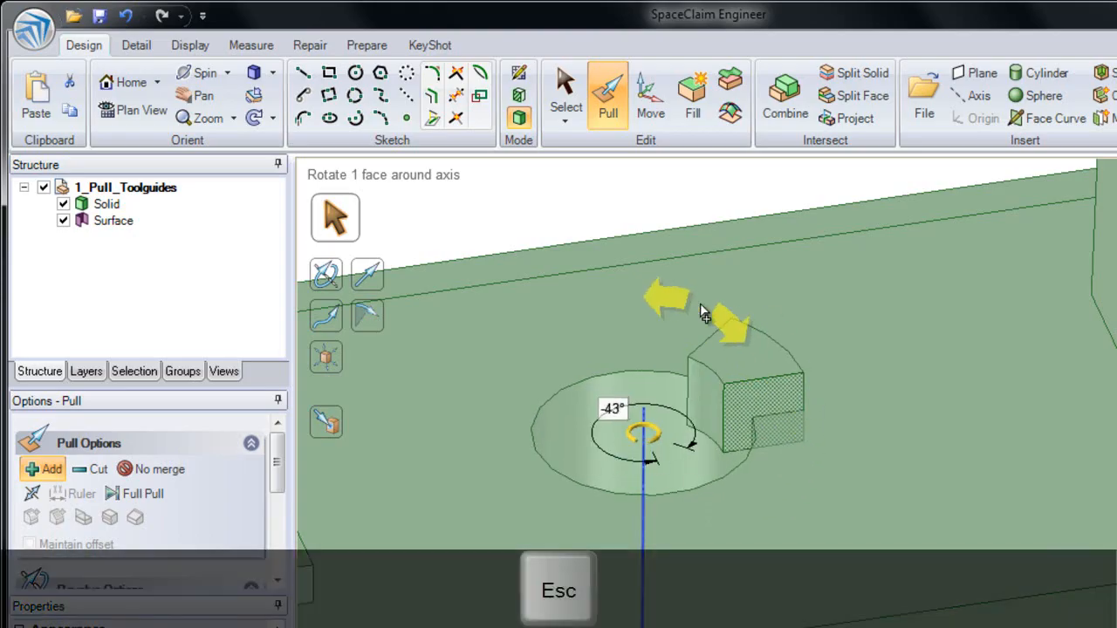
# Step: Try revolving the square around the hole's axis with the Cut option
pyautogui.click(98, 468)
pyautogui.moveTo(792, 411); pyautogui.dragTo(861, 499)
pyautogui.press('Escape')
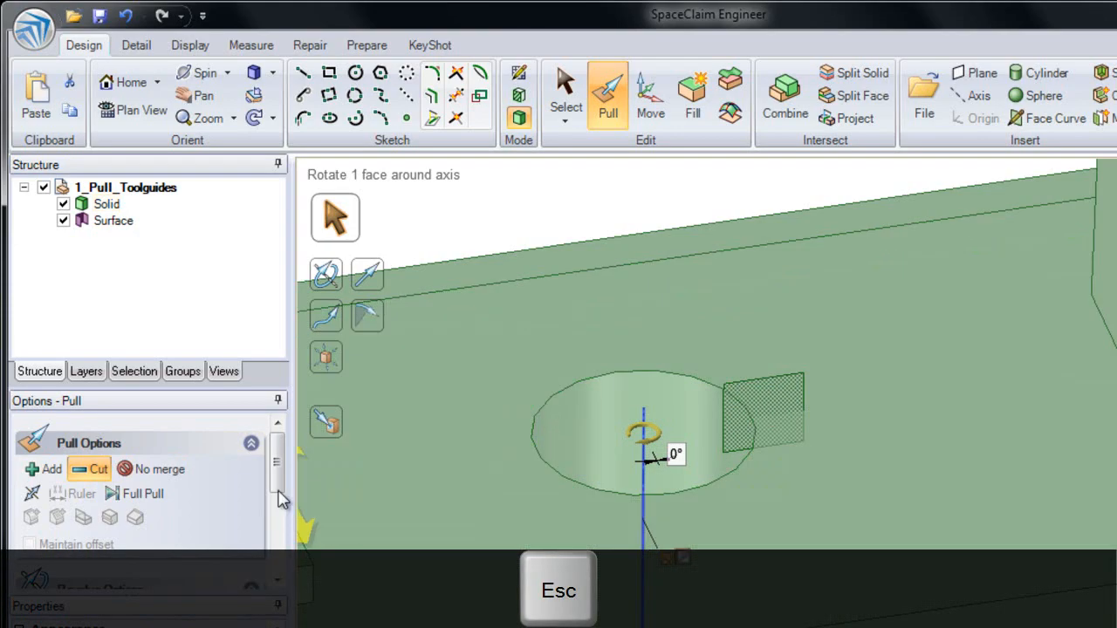
# Step: Revolve the square partway around the hole's axis with the No merge option, and undo the revolve
pyautogui.click(179, 470)
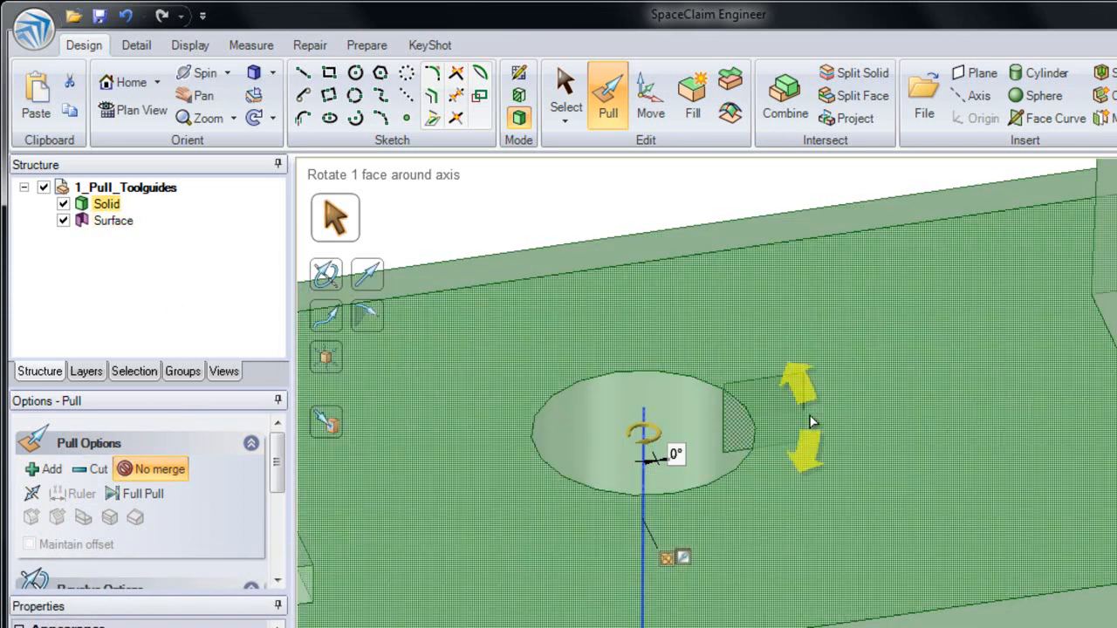
pyautogui.moveTo(810, 421); pyautogui.dragTo(778, 548)
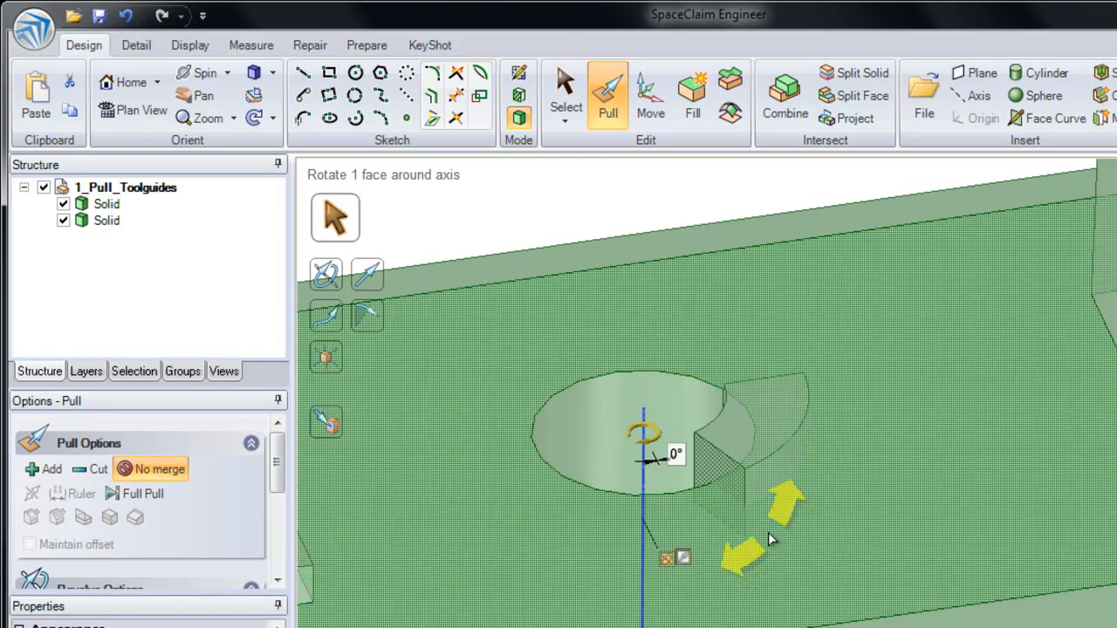
pyautogui.click(126, 16)
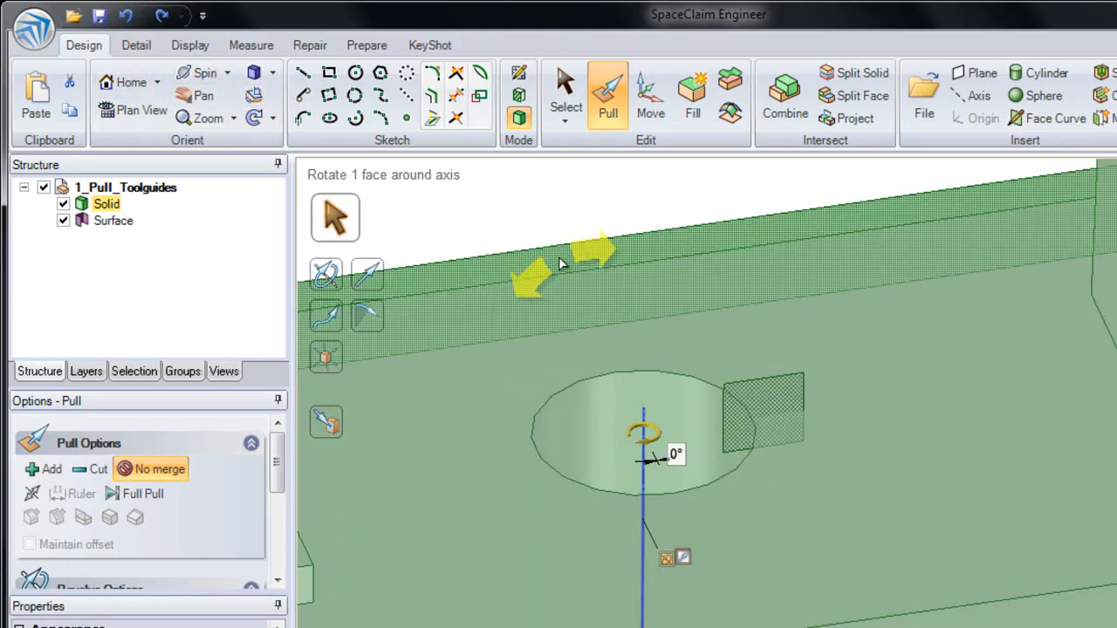
pyautogui.scroll(-4, 504, 459)
pyautogui.keyDown('shift'); pyautogui.moveTo(513, 437); pyautogui.dragTo(574, 363, button='middle'); pyautogui.keyUp('shift')
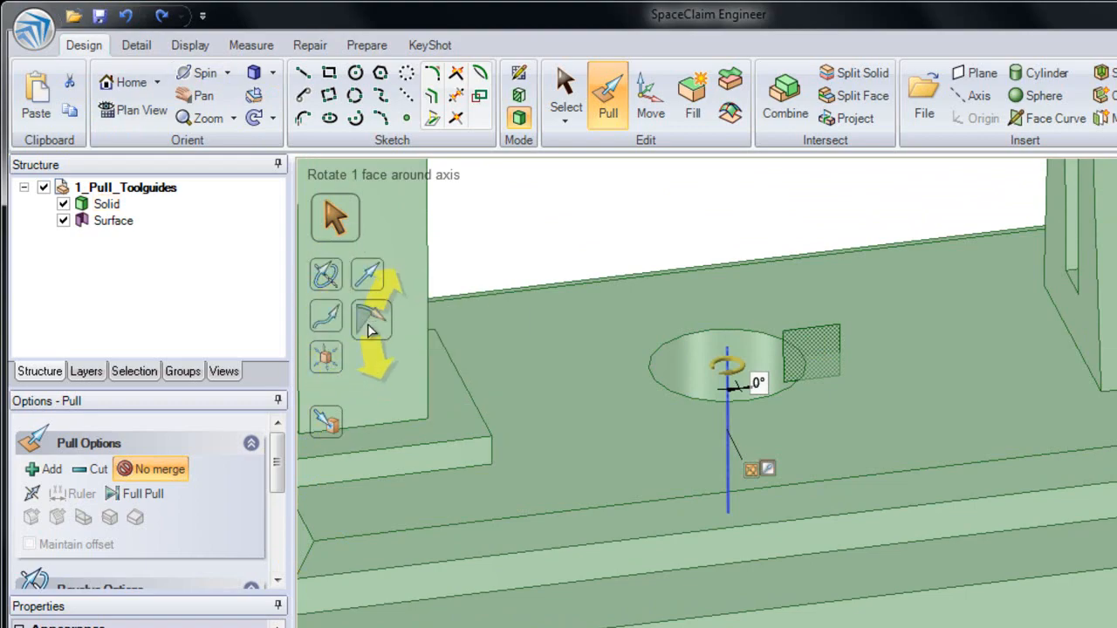
# Step: Enable Revolve helix for the square around the hole's axis and set the helix pitch to 20 mm
pyautogui.moveTo(277, 471); pyautogui.dragTo(278, 554)
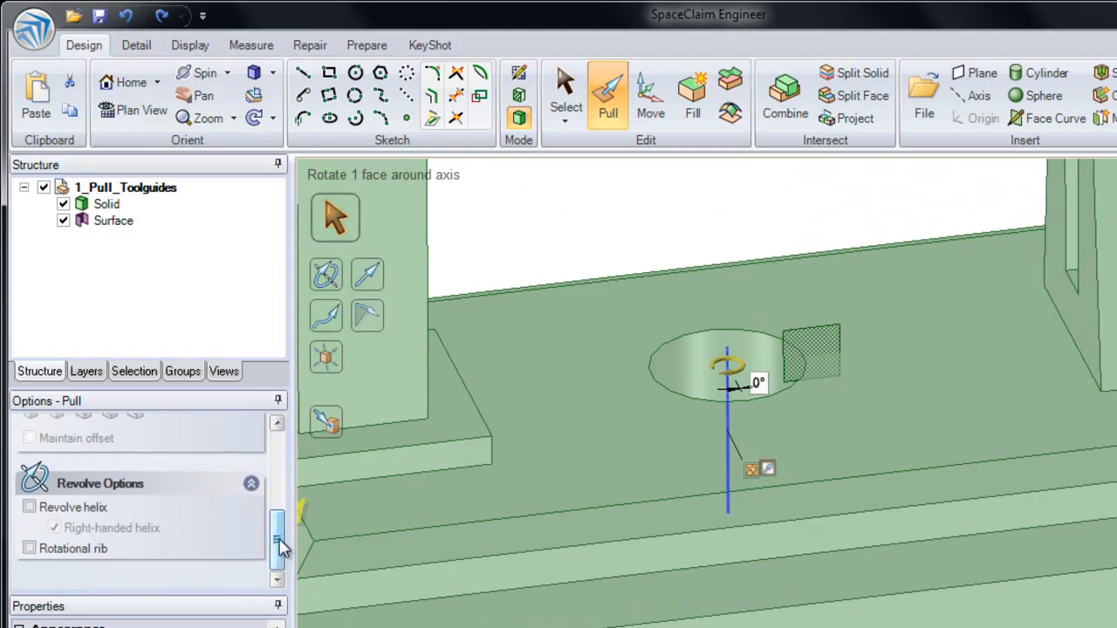
pyautogui.click(74, 510)
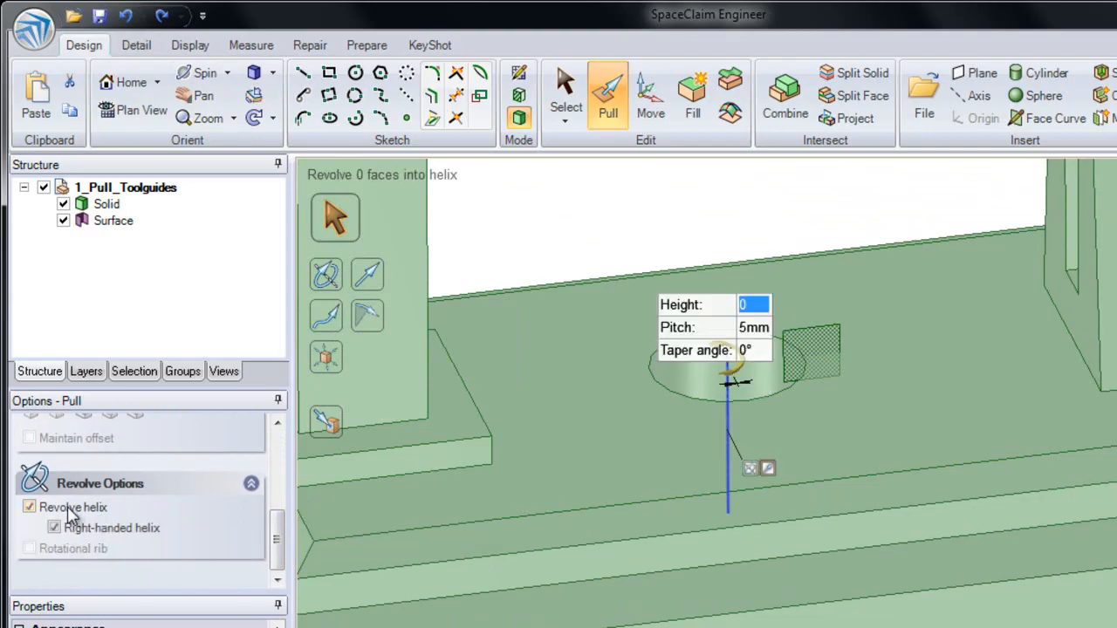
pyautogui.click(389, 519)
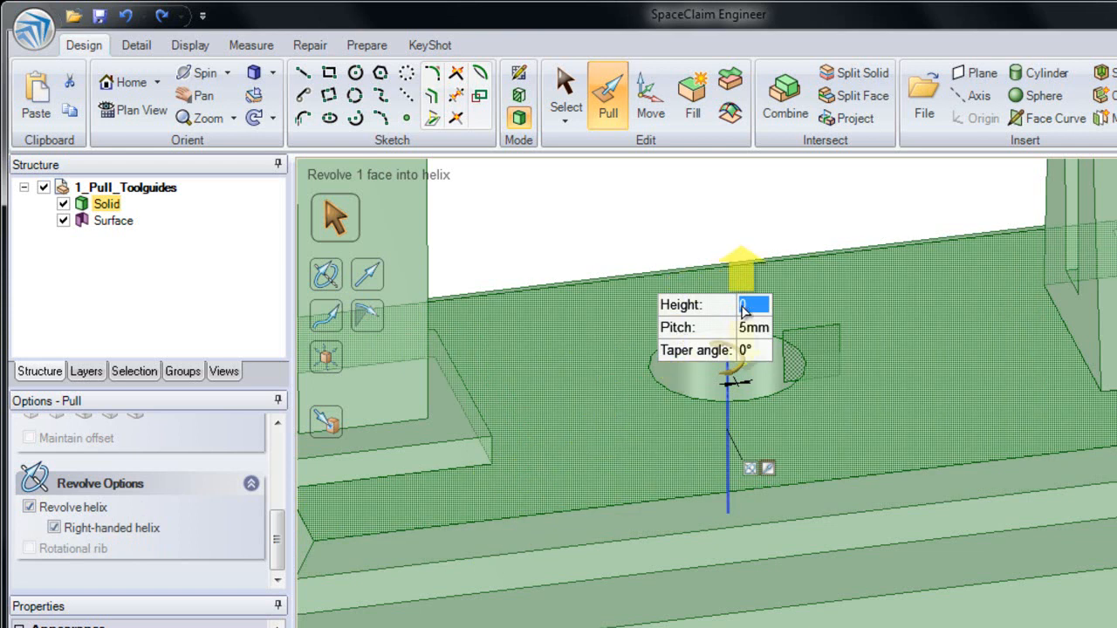
pyautogui.click(738, 366)
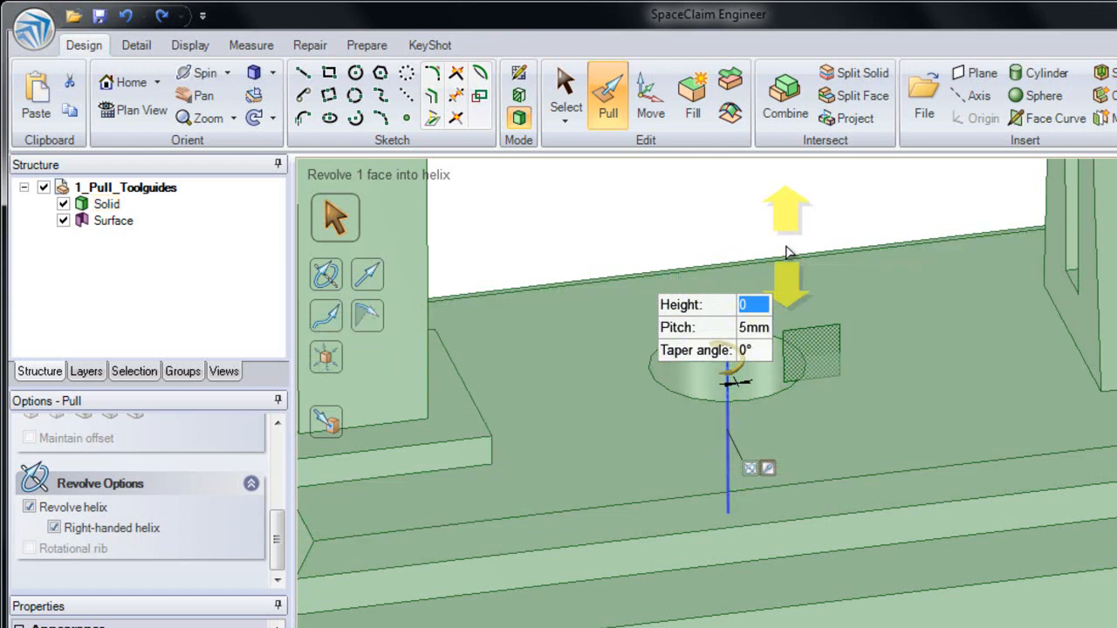
pyautogui.press('Tab')
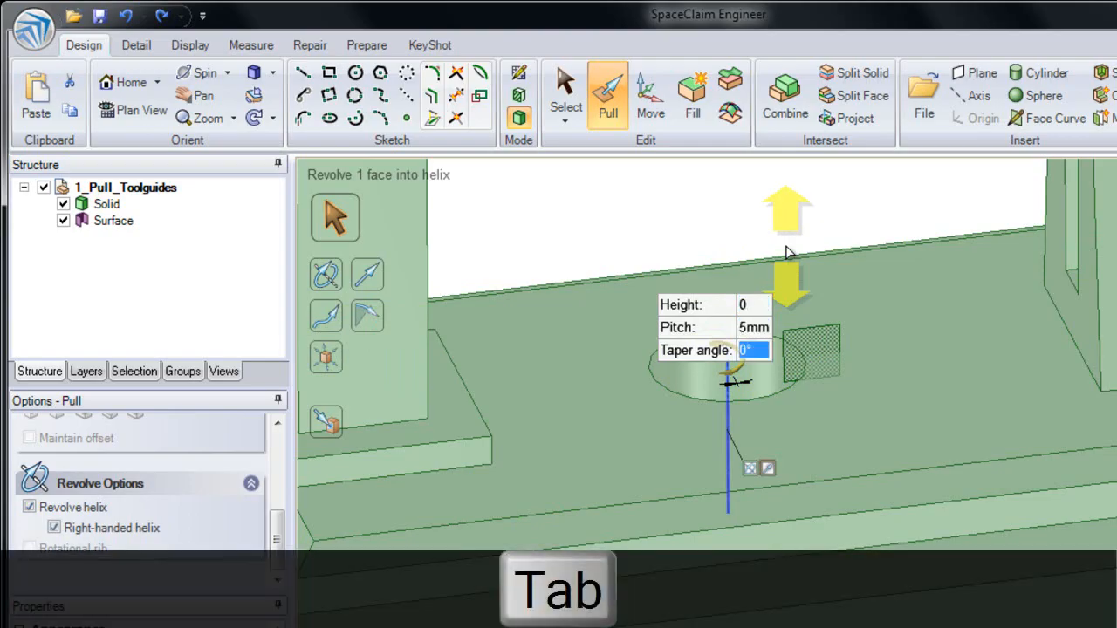
pyautogui.press('Tab')
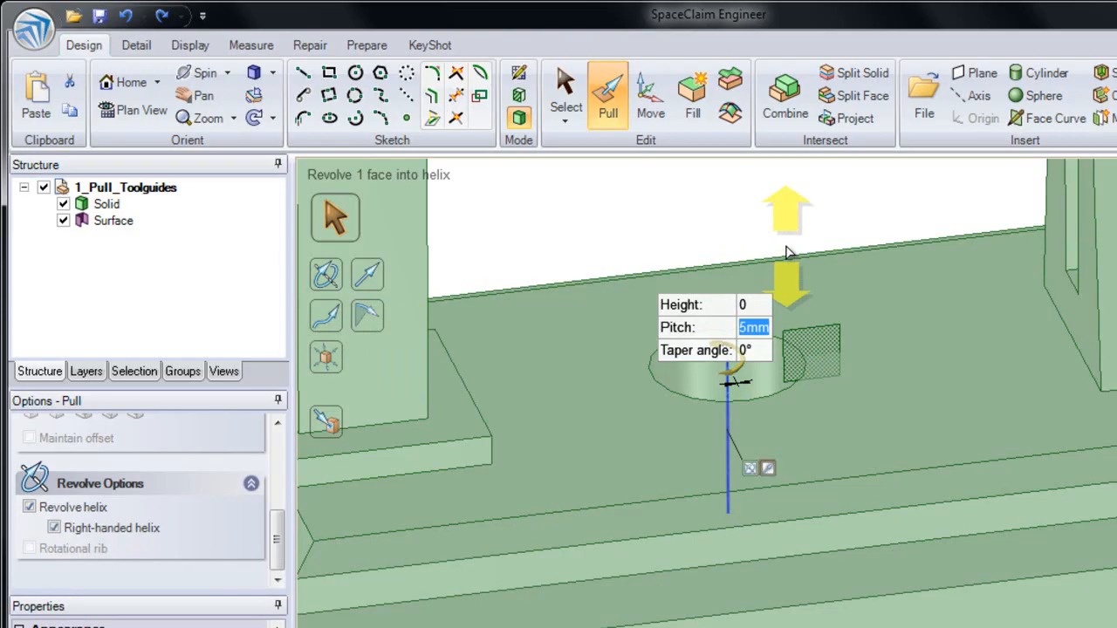
pyautogui.write('20')
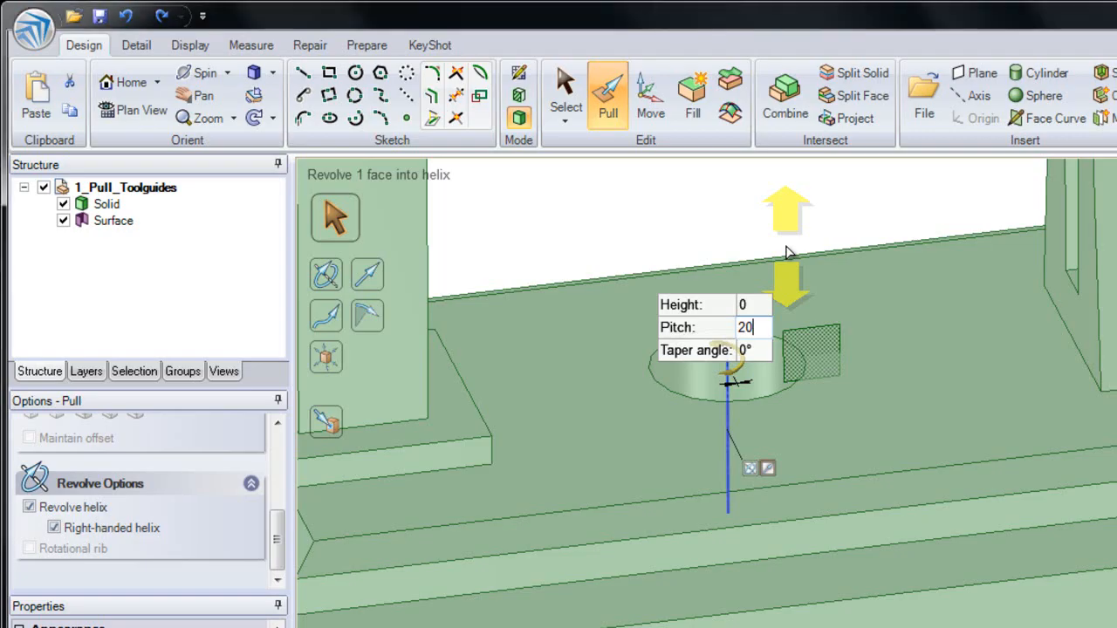
pyautogui.press('Tab')
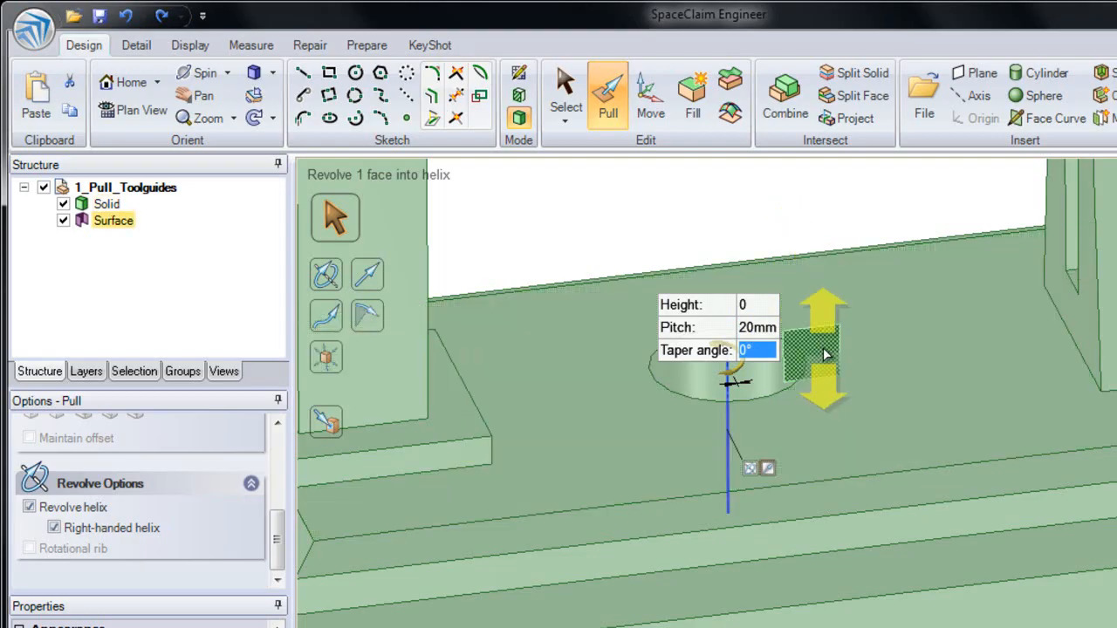
# Step: Try pulling the square freehand up and down along the hole's axis as a helix
pyautogui.moveTo(825, 339); pyautogui.dragTo(820, 226)
pyautogui.moveTo(802, 183); pyautogui.dragTo(812, 380)
pyautogui.press('Escape')
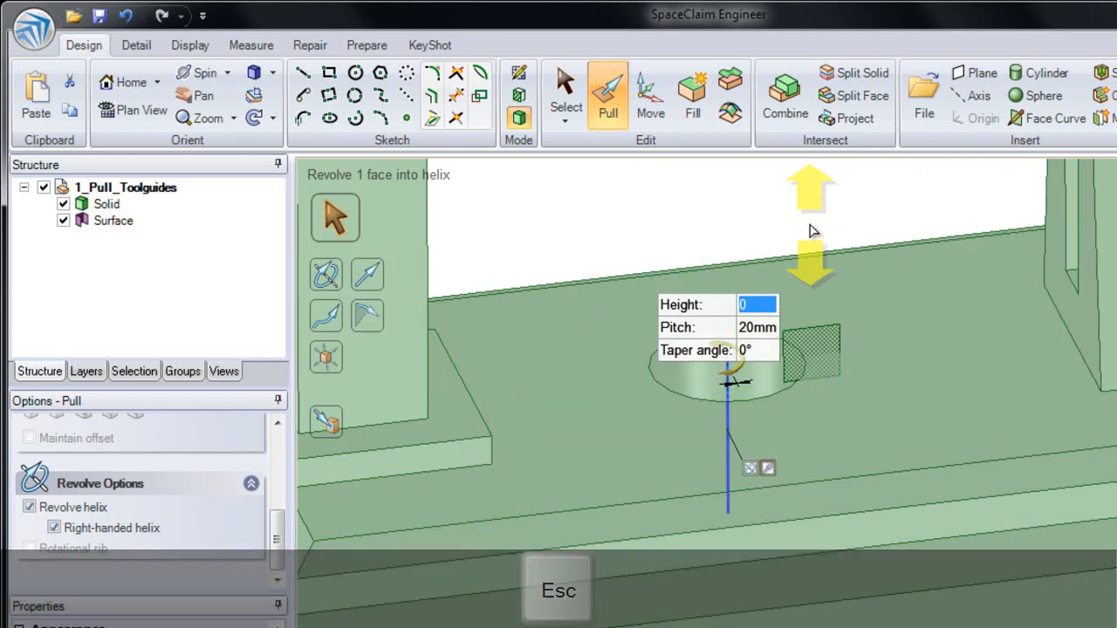
# Step: Revolve the square into a helix with a height of 40 mm and clear the selection
pyautogui.write('40')
pyautogui.press('Return')
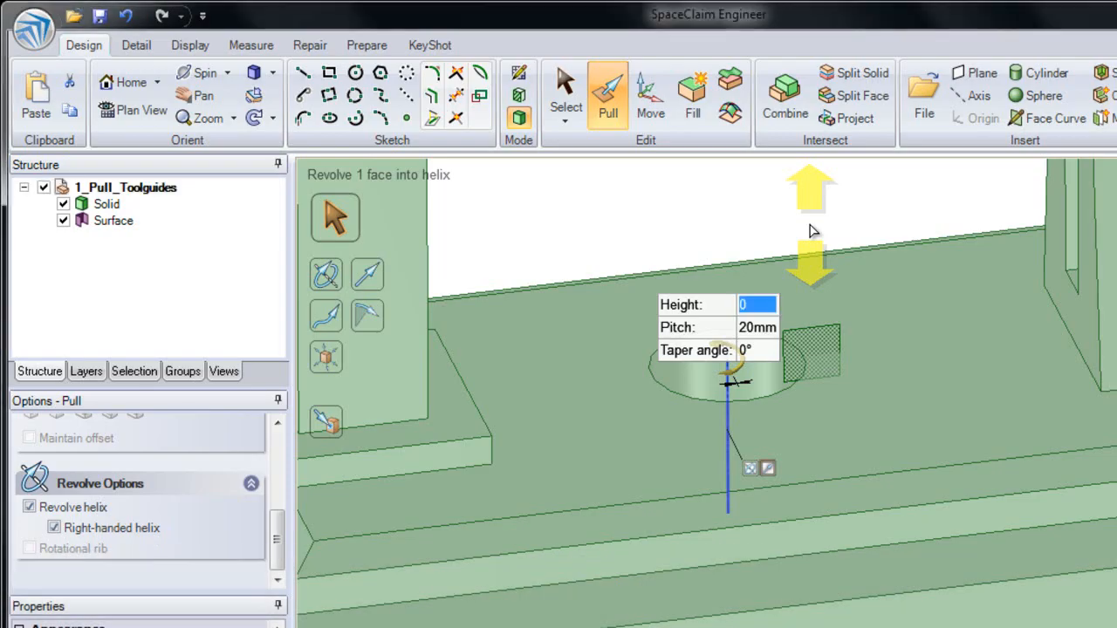
pyautogui.keyDown('shift'); pyautogui.moveTo(801, 227); pyautogui.dragTo(735, 317, button='middle'); pyautogui.keyUp('shift')
pyautogui.click(792, 301)
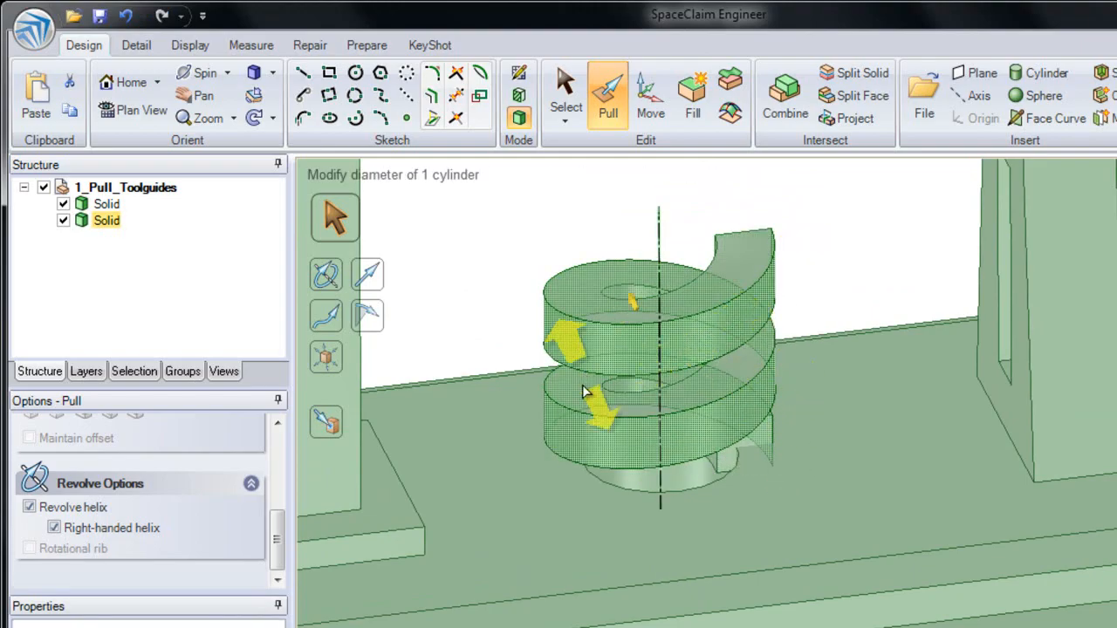
pyautogui.click(736, 349)
pyautogui.click(610, 337)
pyautogui.click(796, 229)
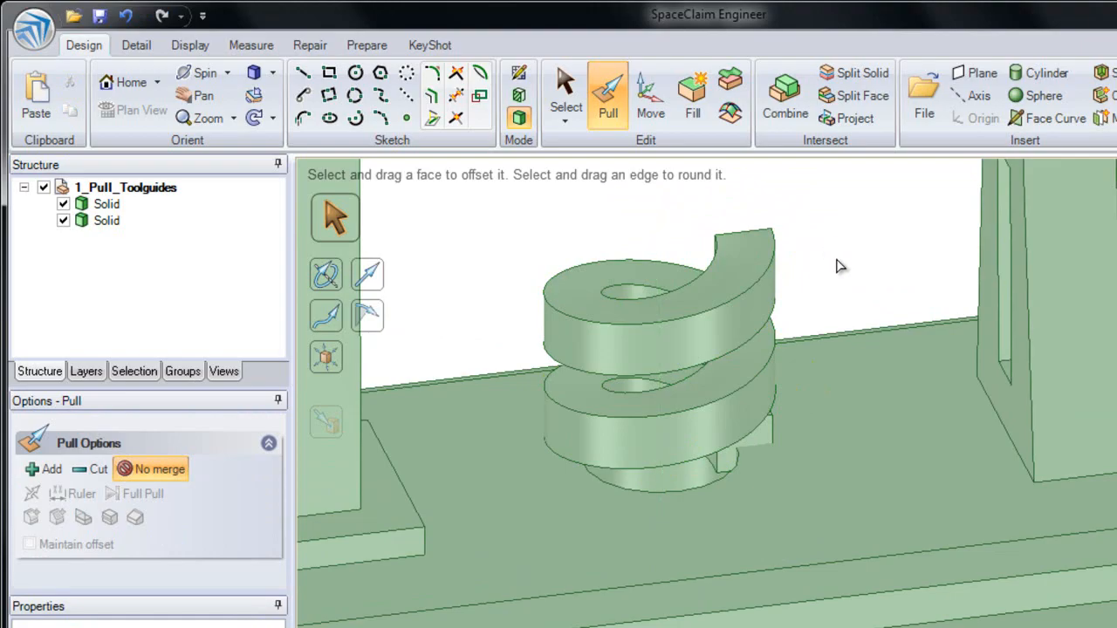
# Step: Select all the side faces around the base plate and set its upper face as the draft reference plane
pyautogui.keyDown('shift'); pyautogui.moveTo(831, 286); pyautogui.dragTo(768, 173, button='middle'); pyautogui.keyUp('shift')
pyautogui.keyDown('ctrl'); pyautogui.moveTo(681, 312); pyautogui.dragTo(760, 375, button='middle'); pyautogui.keyUp('ctrl')
pyautogui.keyDown('ctrl'); pyautogui.moveTo(760, 375); pyautogui.dragTo(776, 346, button='middle'); pyautogui.keyUp('ctrl')
pyautogui.click(668, 410)
pyautogui.click(597, 436)
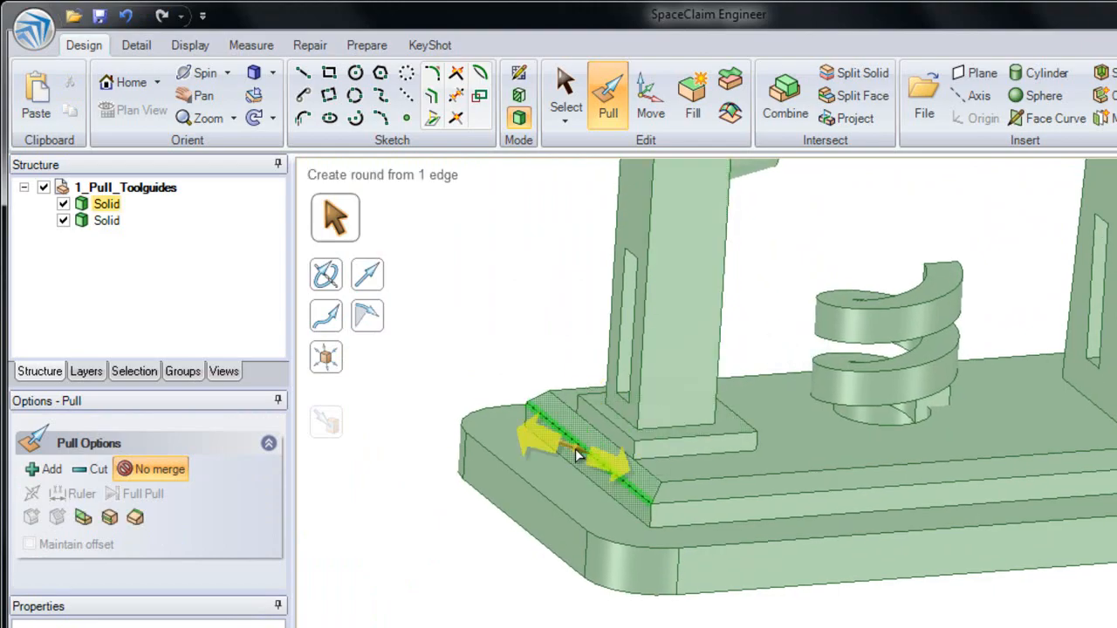
pyautogui.click(534, 499)
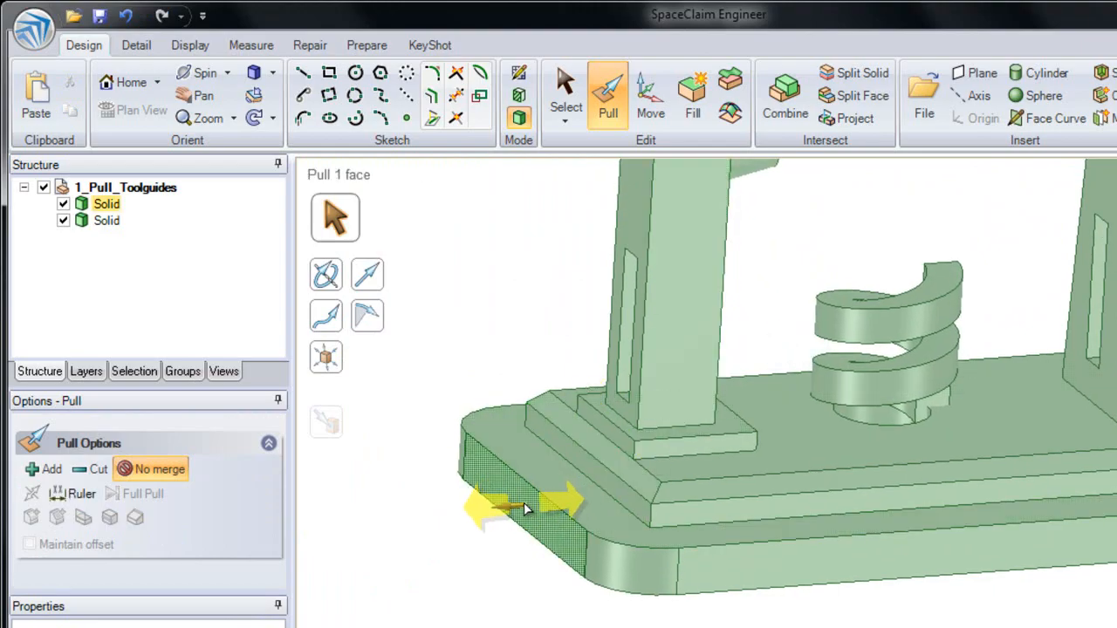
pyautogui.doubleClick(528, 508)
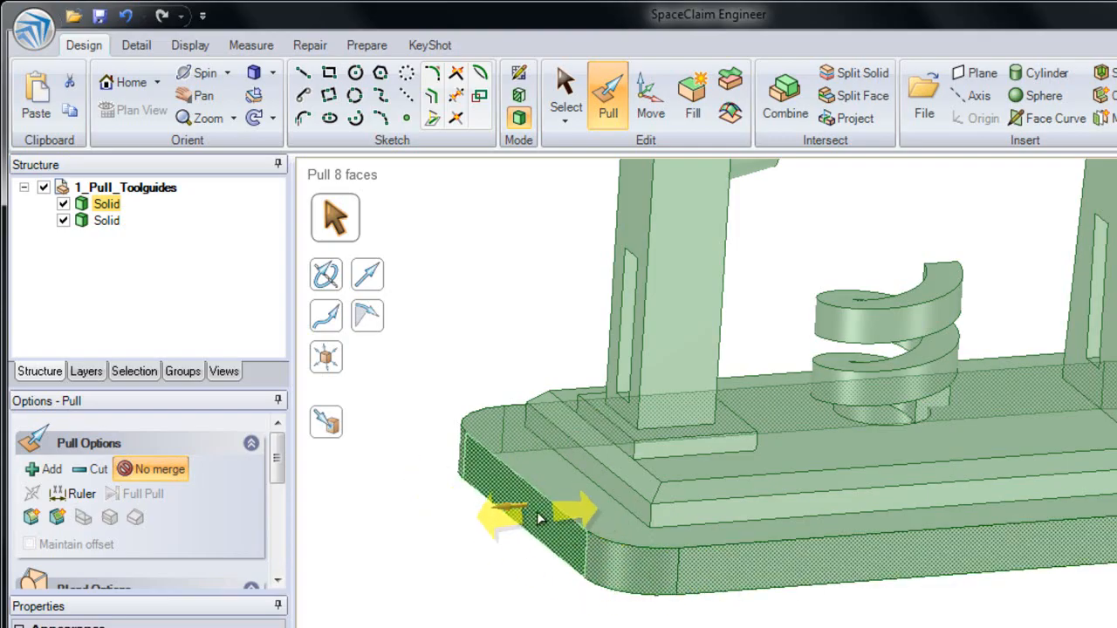
pyautogui.press('alt')
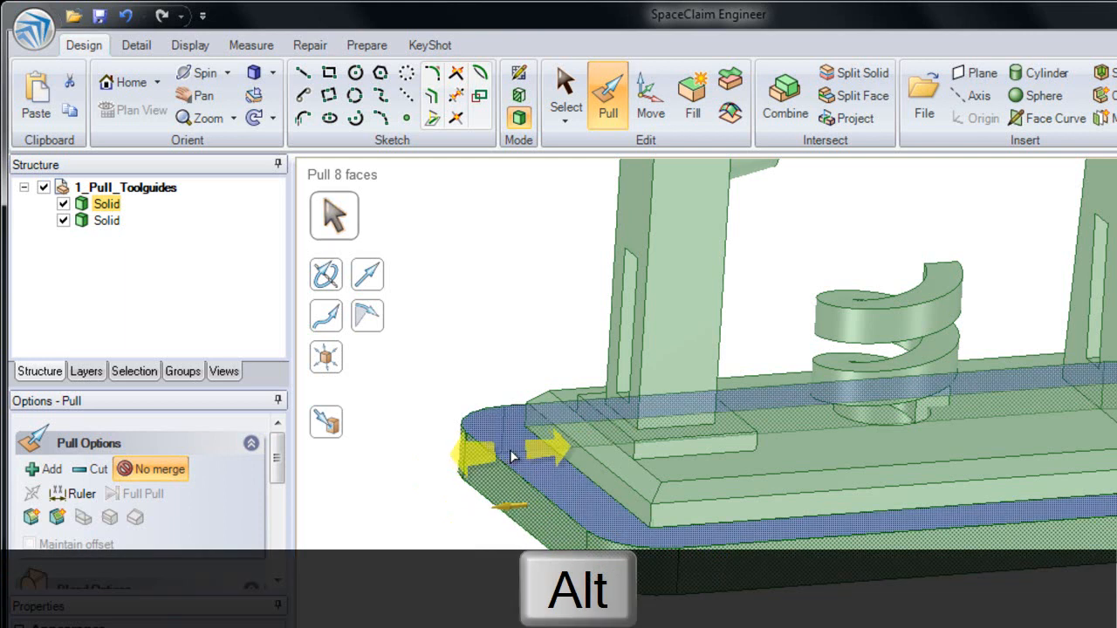
pyautogui.keyDown('alt'); pyautogui.click(512, 456); pyautogui.keyUp('alt')
pyautogui.moveTo(512, 450); pyautogui.dragTo(608, 469, button='middle')
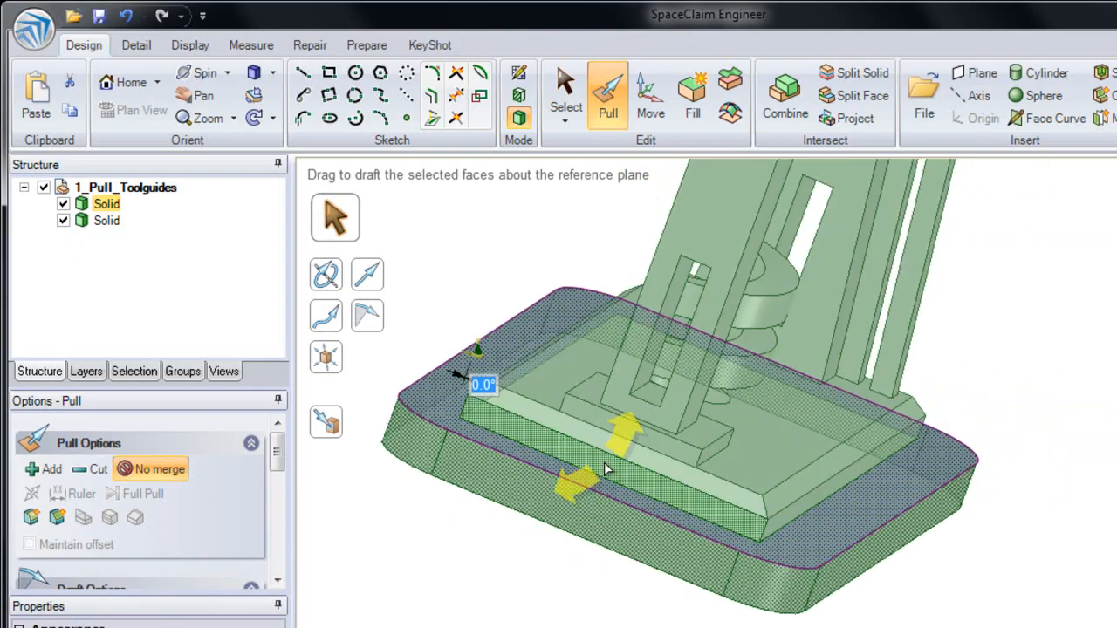
# Step: Draft the base plate's side faces by 15° about the reference plane and return to the home view
pyautogui.moveTo(588, 591); pyautogui.dragTo(548, 611)
pyautogui.write('15')
pyautogui.press('Return')
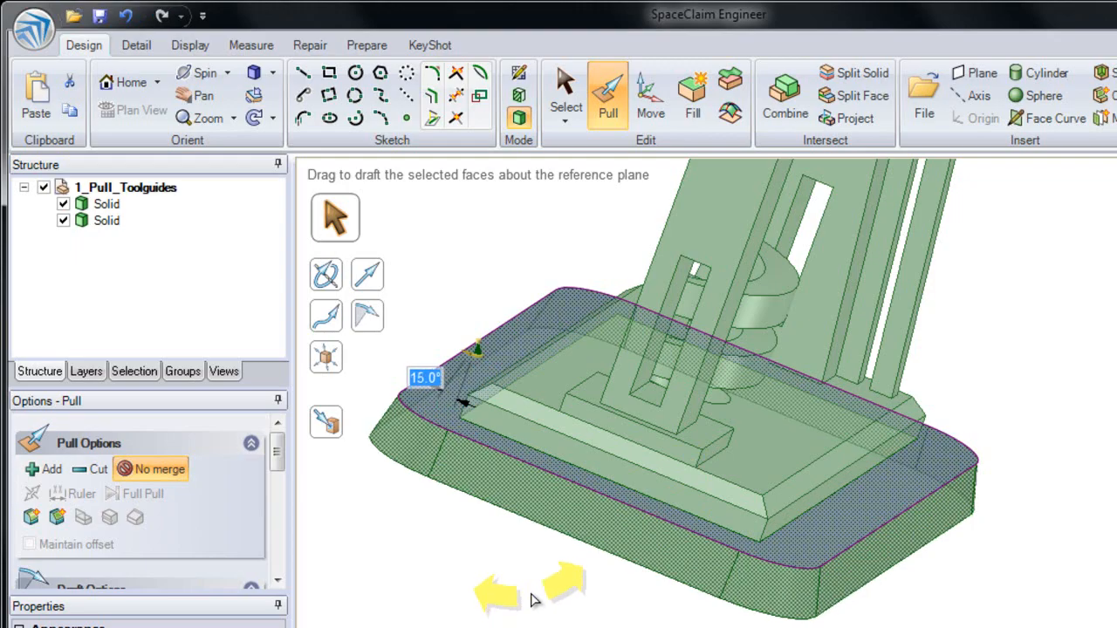
pyautogui.press('h')
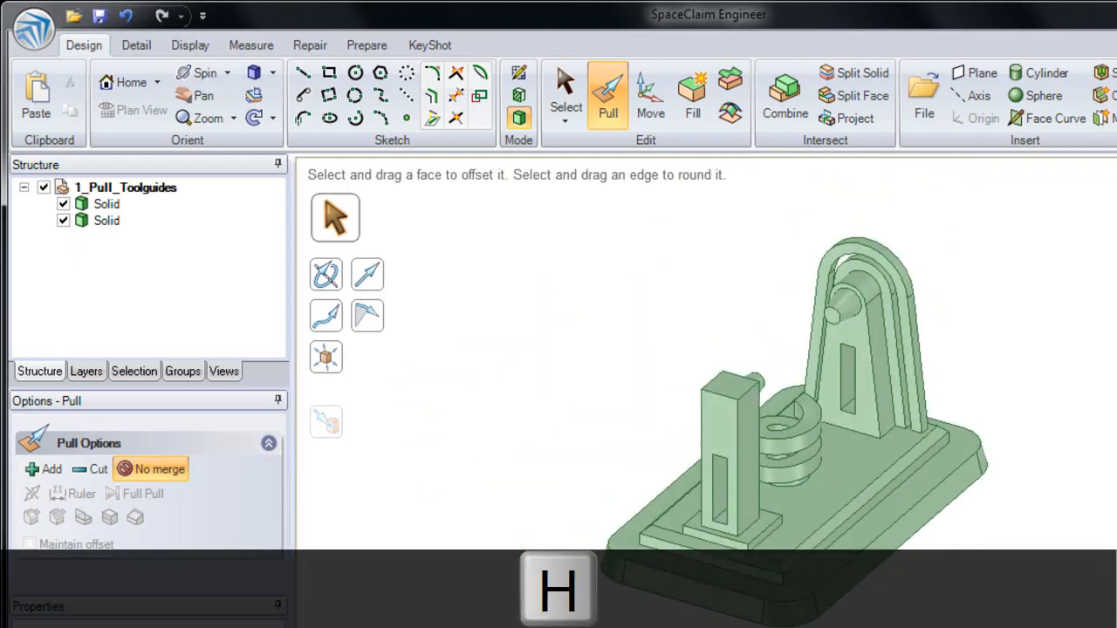